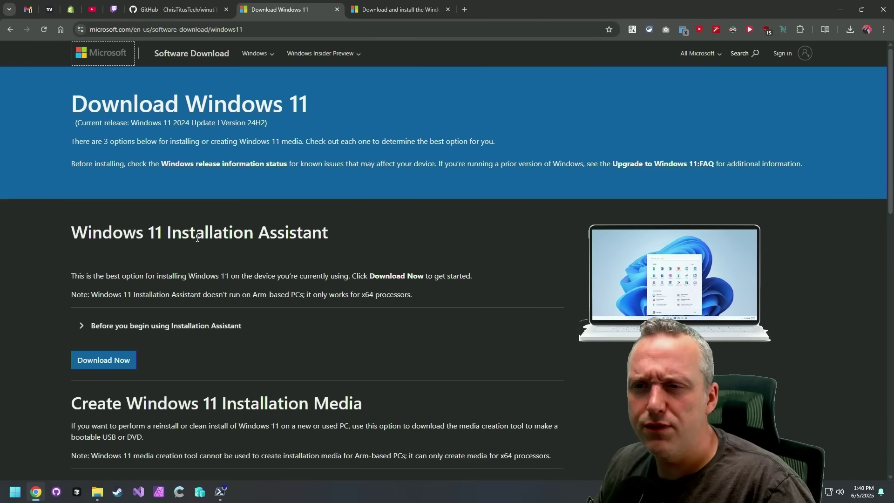
- Scroll past Installation Assistant and Media Creation to the Windows 11 English 64-bit ISO download
left_click_drag(117, 231, 243, 252)
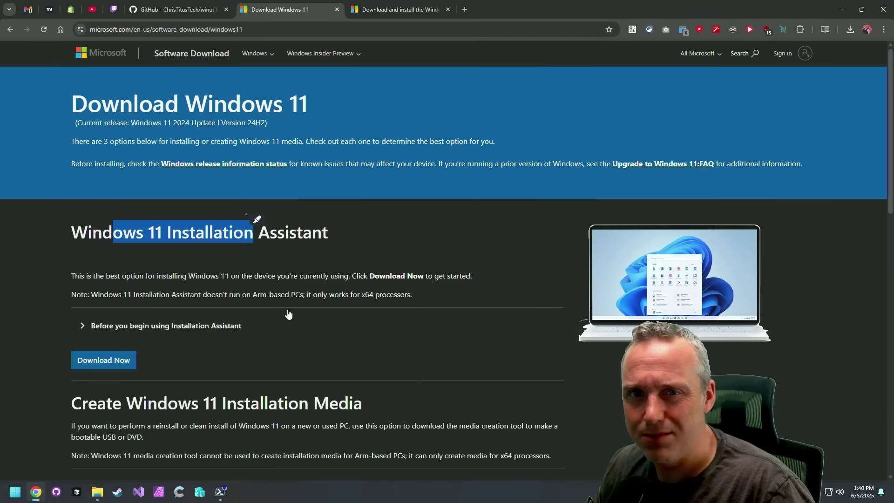
scroll(353, 343, "down", 2)
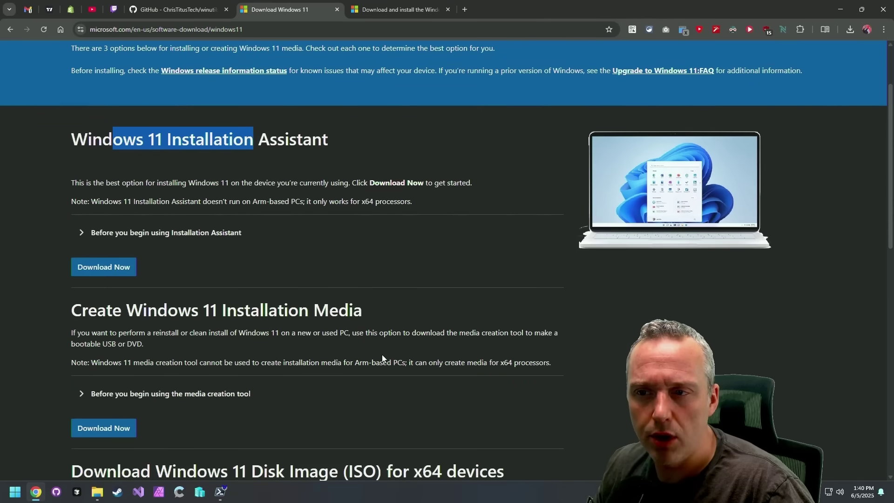
scroll(389, 354, "down", 3)
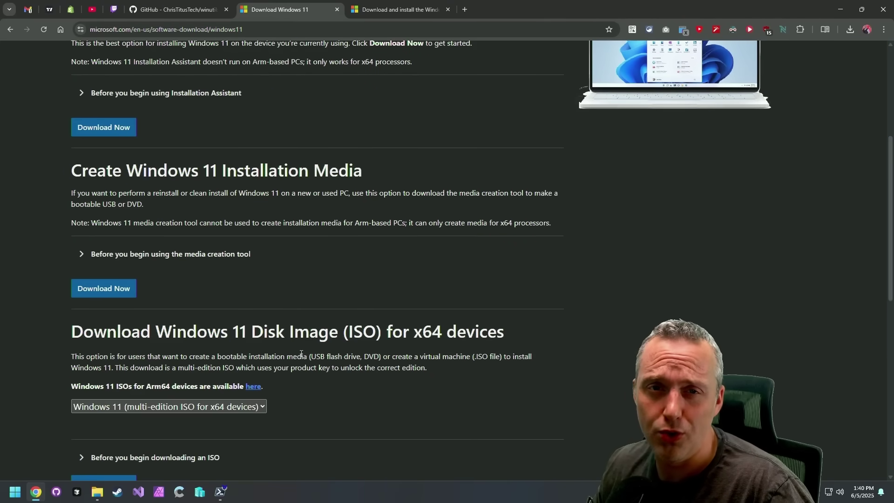
scroll(297, 354, "down", 2)
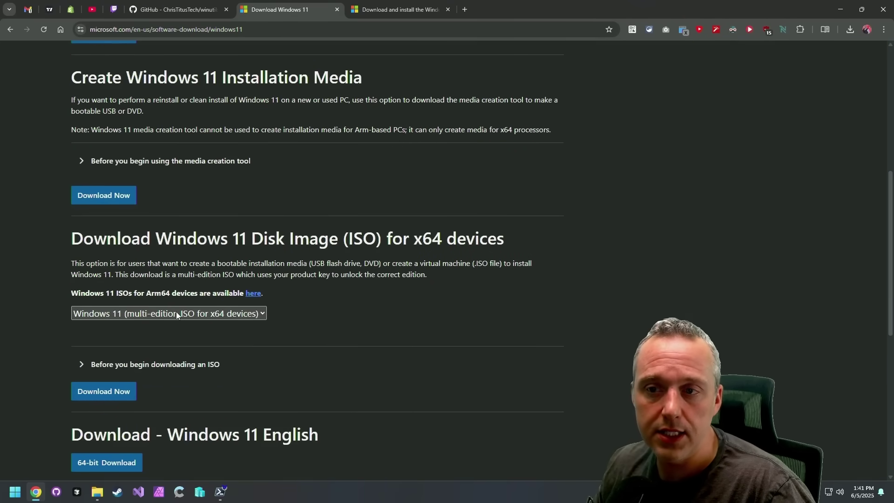
scroll(171, 227, "down", 4)
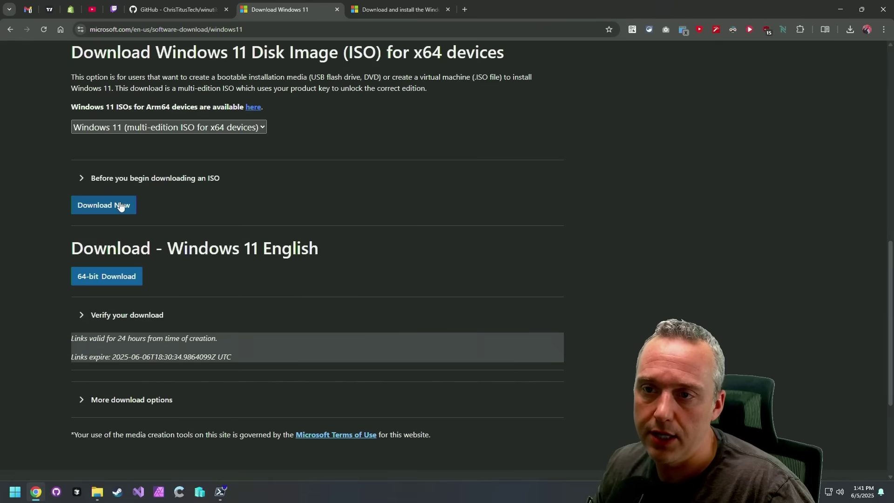
left_click_drag(119, 246, 286, 253)
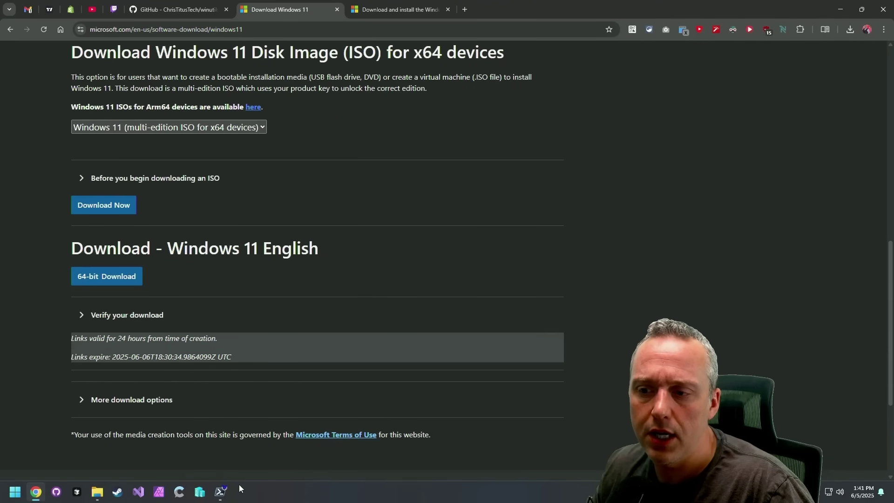
- Open the ChrisTitusTech winutil repository and browse its file list and Windows Utility README
left_click(185, 13)
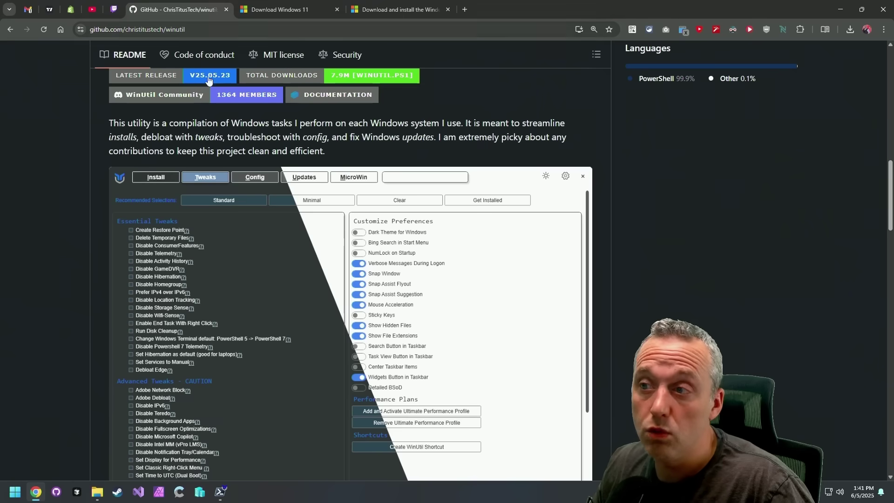
scroll(460, 217, "up", 3)
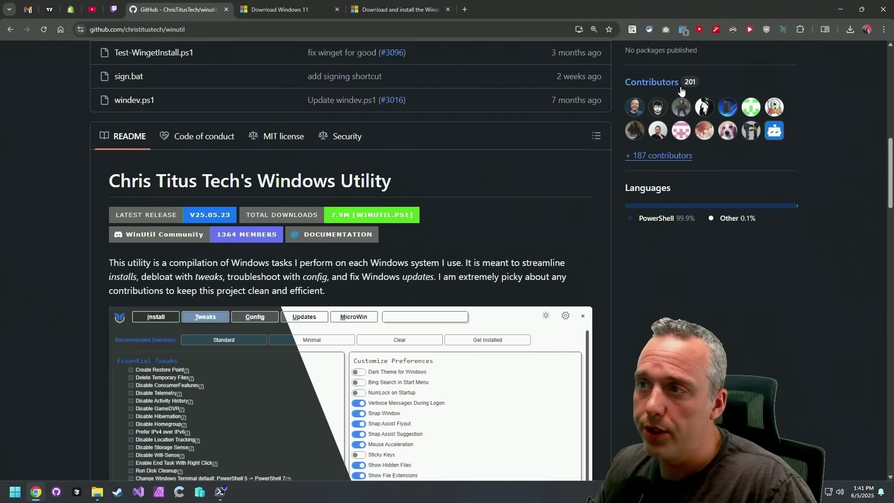
scroll(566, 269, "up", 7)
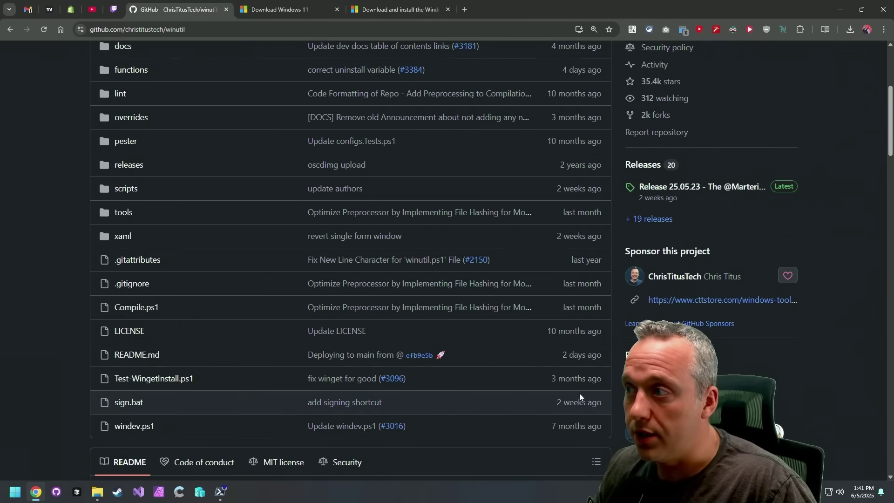
scroll(579, 392, "down", 1)
scroll(580, 389, "up", 2)
scroll(518, 232, "up", 1)
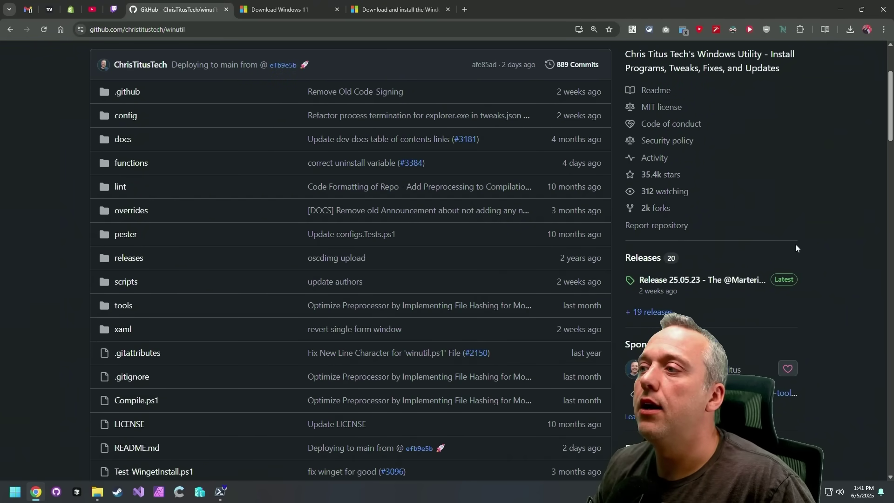
scroll(817, 247, "down", 10)
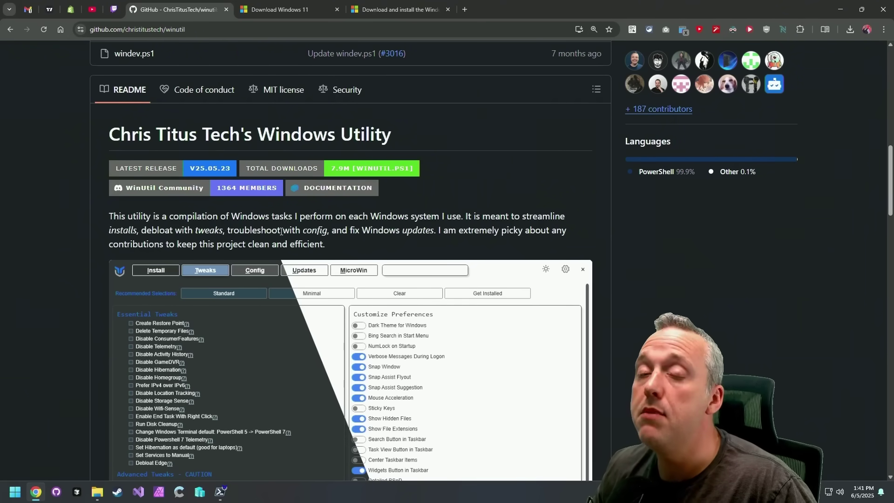
scroll(627, 164, "up", 1)
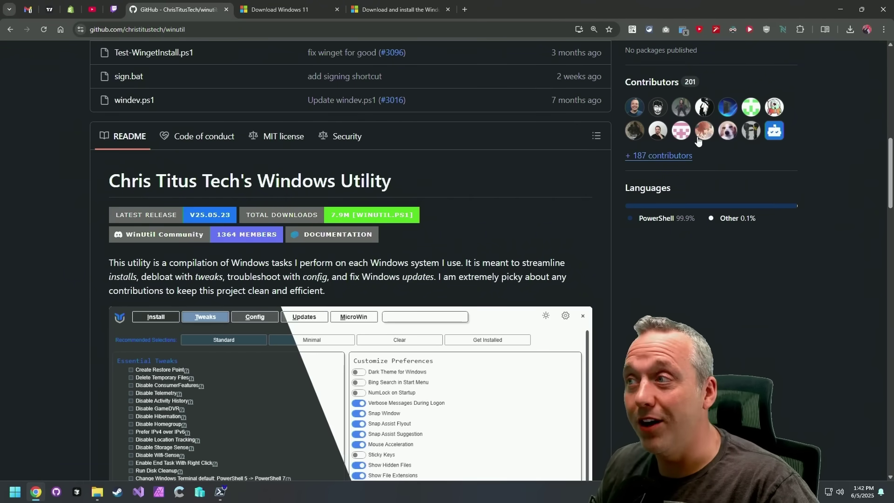
mouse_move(702, 106)
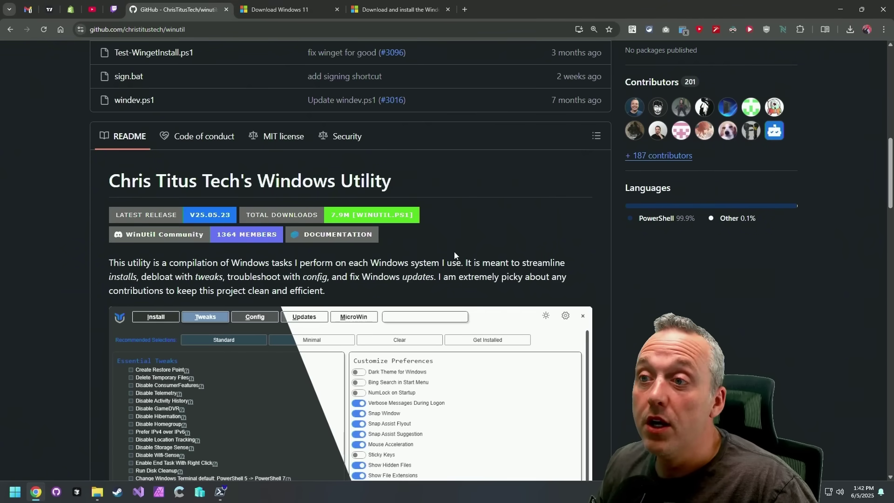
- Copy the Stable Branch launch command from the README, then return to the WinUtil window
scroll(603, 266, "down", 10)
scroll(602, 261, "down", 6)
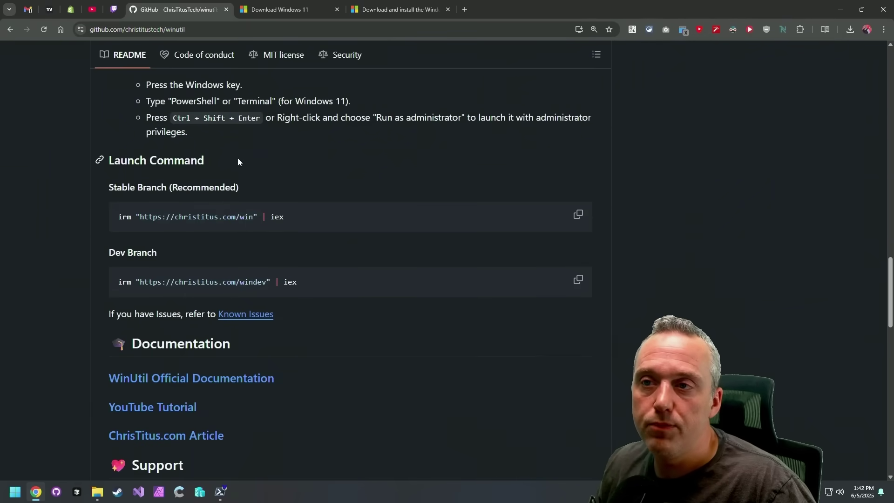
scroll(237, 158, "up", 2)
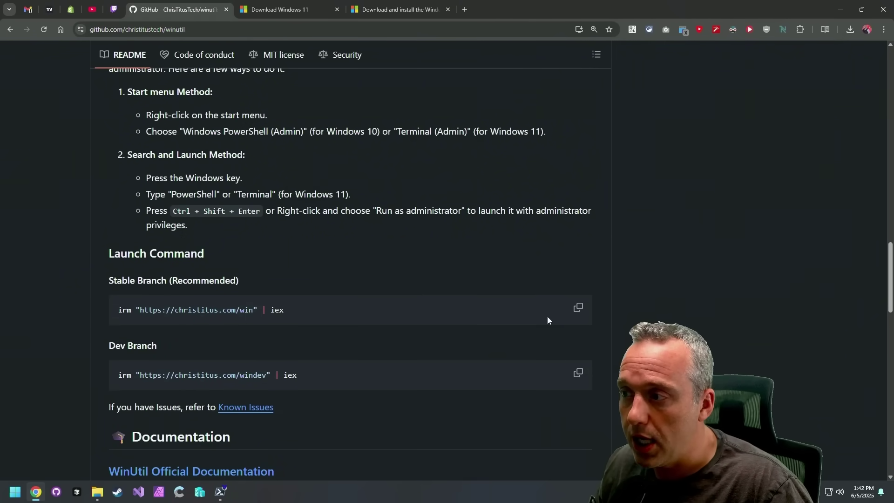
left_click(578, 308)
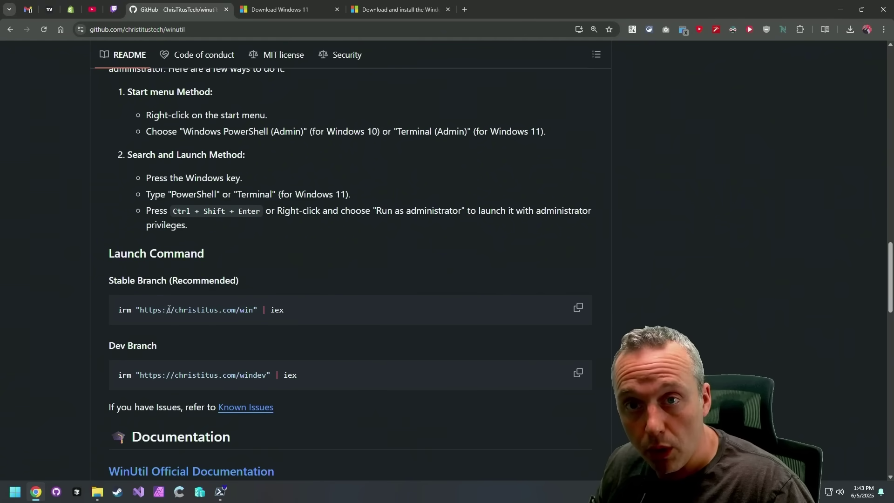
scroll(397, 356, "down", 6)
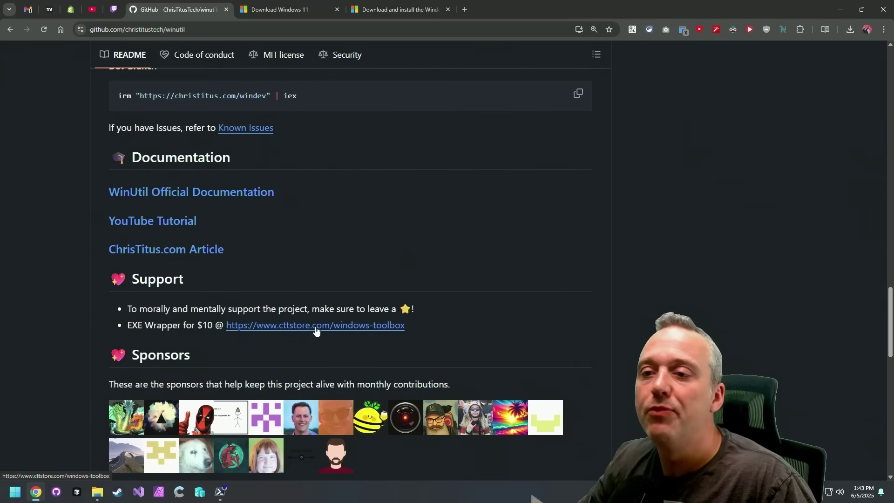
scroll(496, 325, "up", 2)
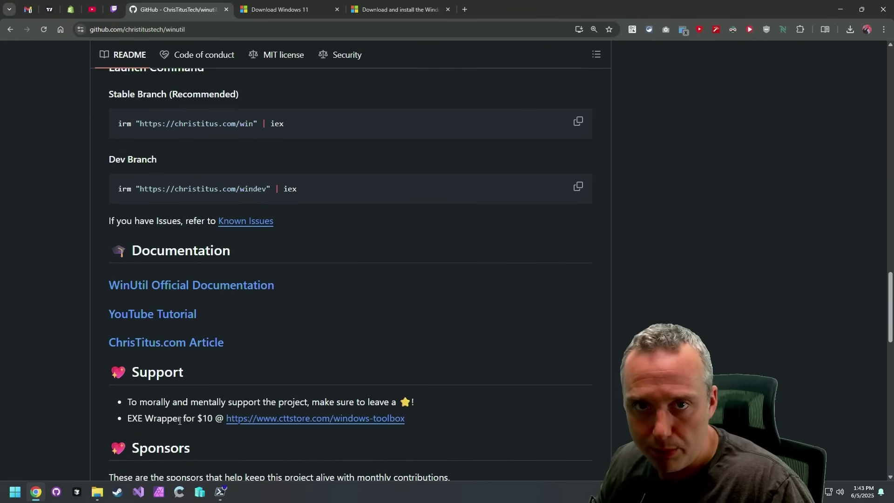
key("alt+Tab")
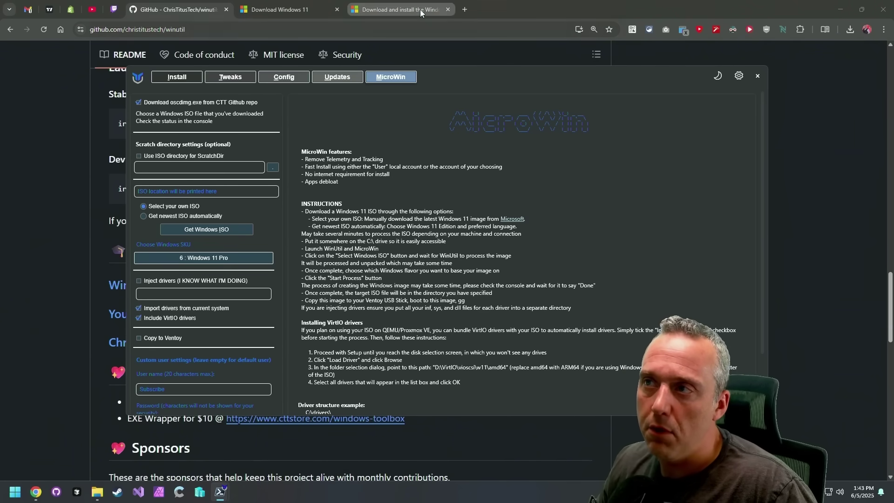
- View the Windows ADK download article in the browser, then return to WinUtil's MicroWin tab
left_click(387, 9)
scroll(412, 153, "up", 10)
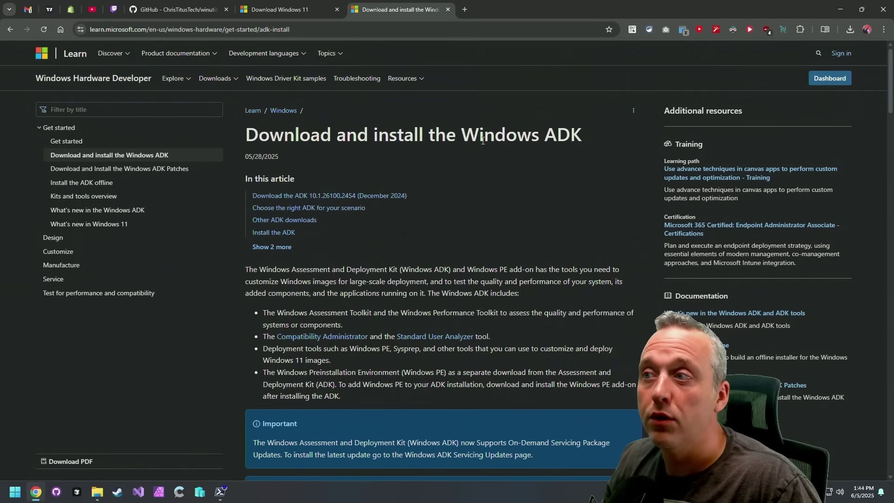
left_click_drag(463, 135, 582, 137)
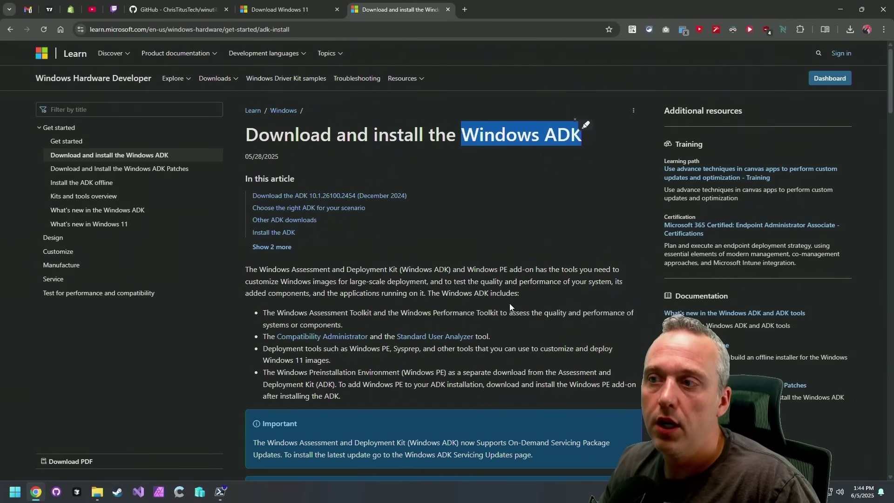
key("alt+Tab")
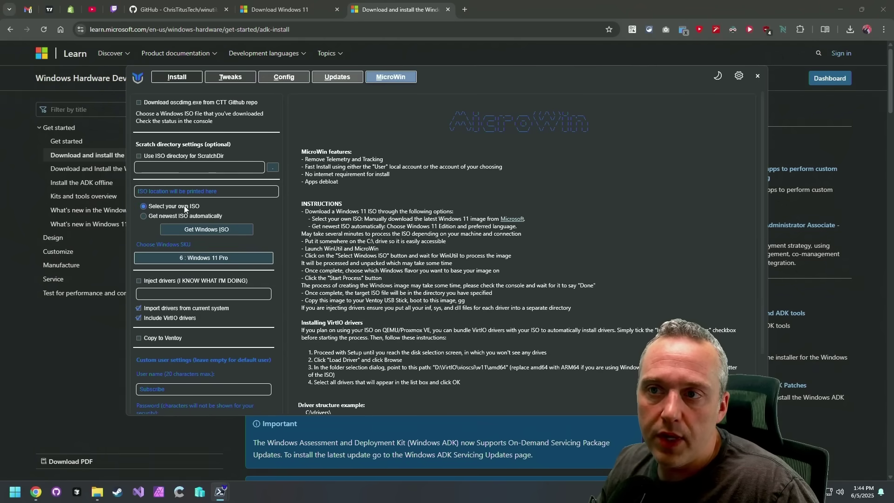
- Keep 'Select your own ISO' for Windows 11 Pro and move the ISO log console aside
left_click(170, 217)
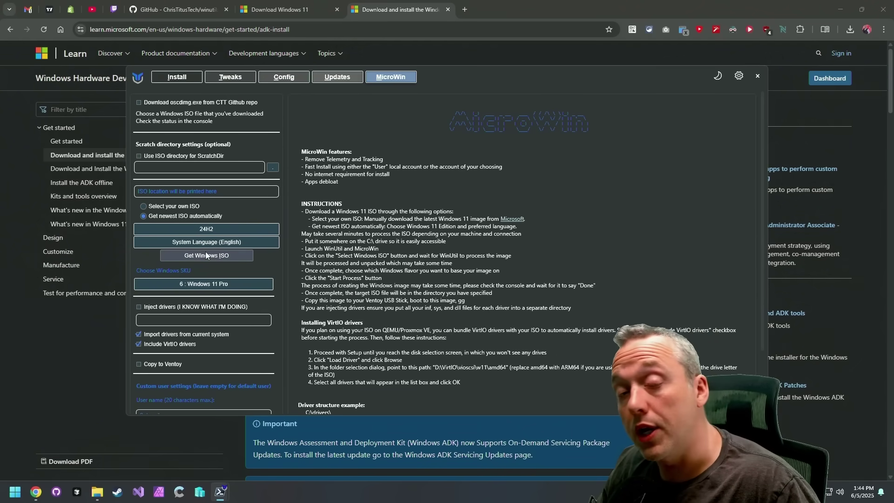
left_click(164, 205)
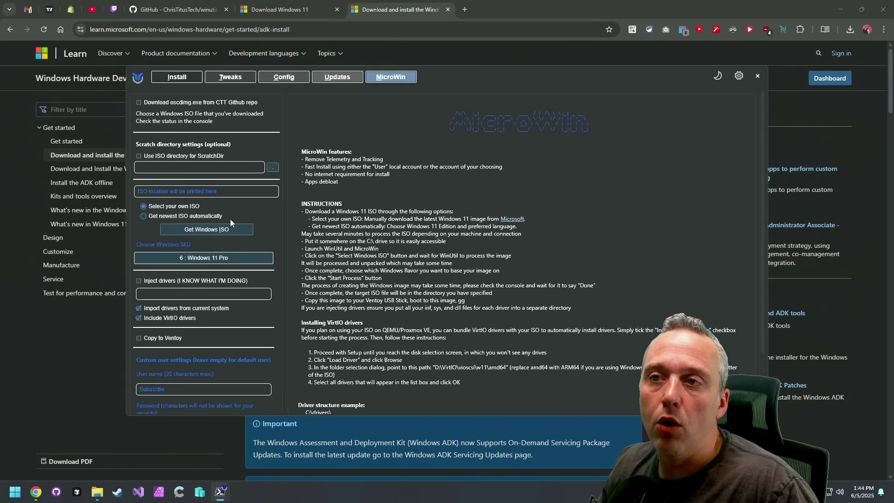
left_click(138, 491)
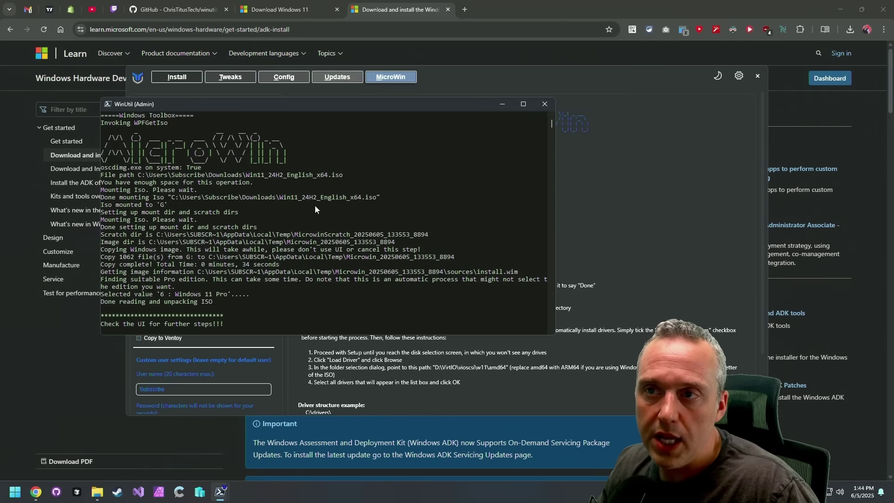
left_click_drag(261, 104, 177, 152)
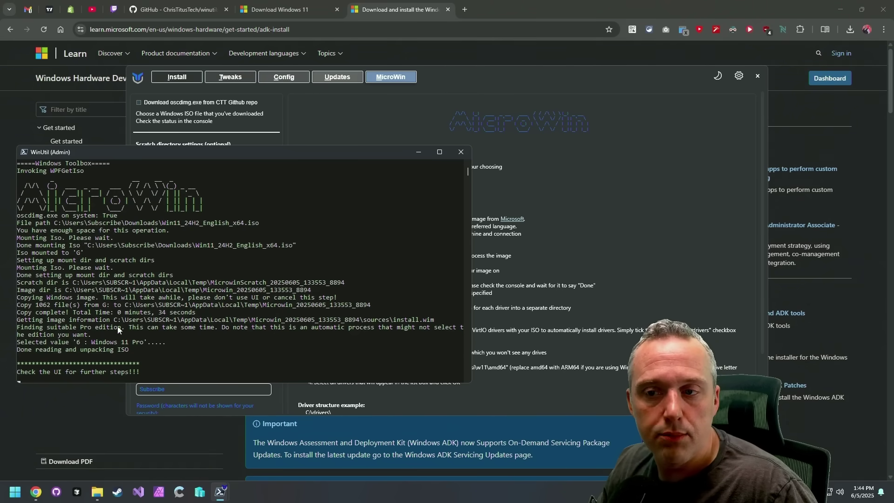
left_click(487, 169)
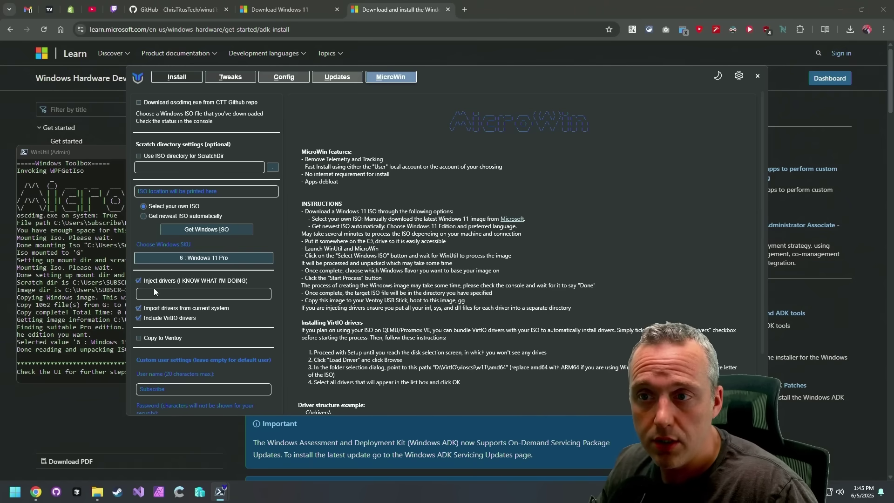
left_click(147, 280)
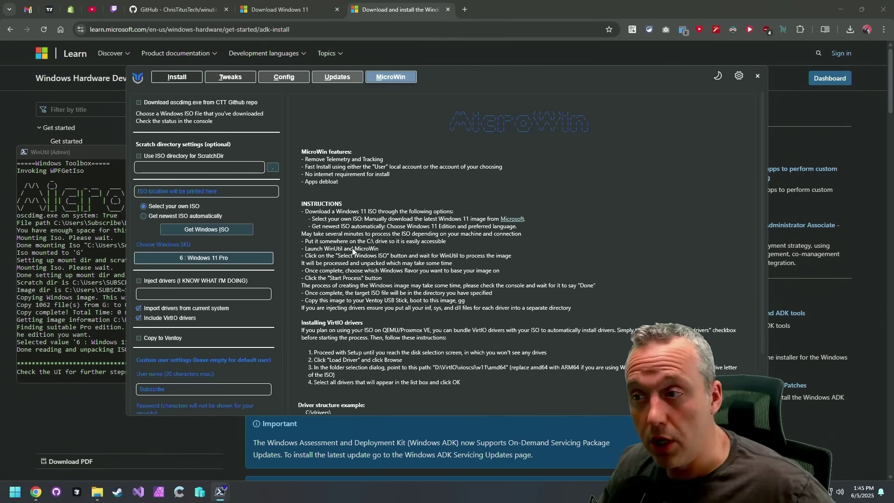
scroll(358, 261, "down", 3)
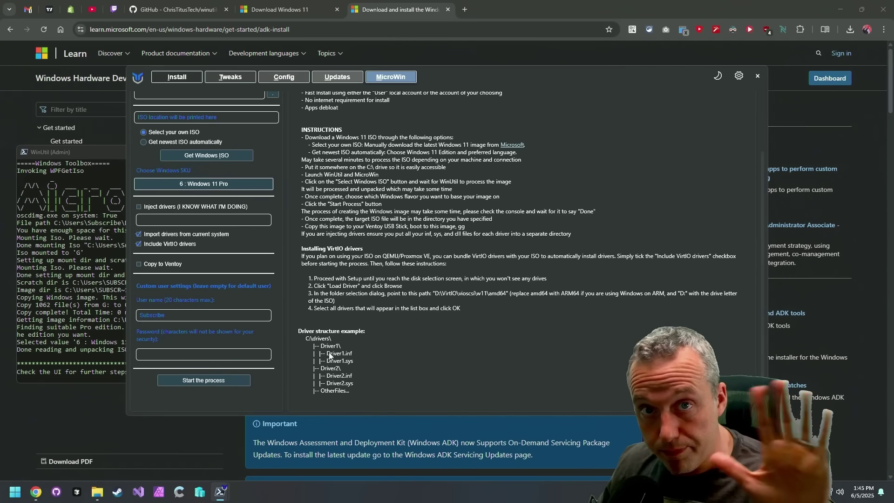
scroll(328, 352, "up", 2)
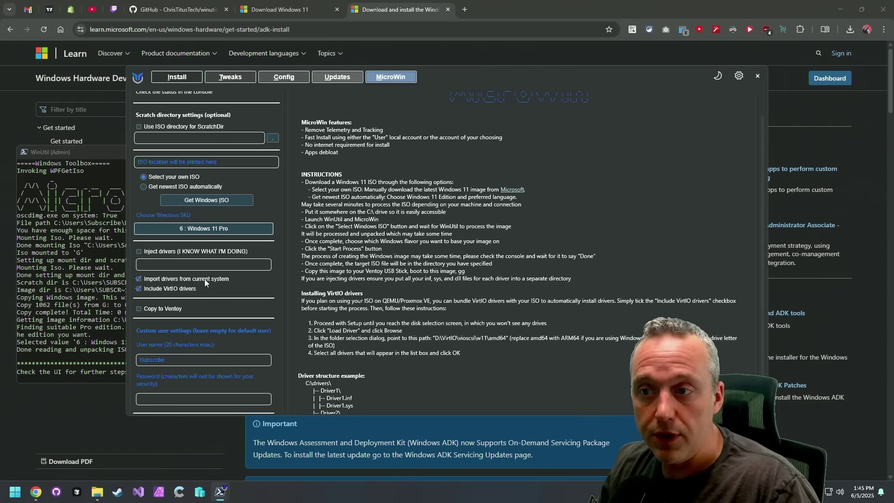
mouse_move(205, 278)
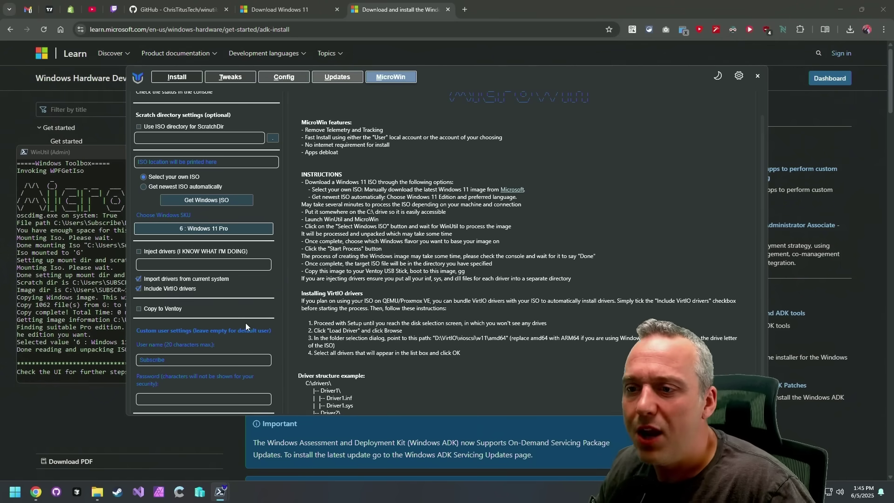
scroll(245, 323, "down", 2)
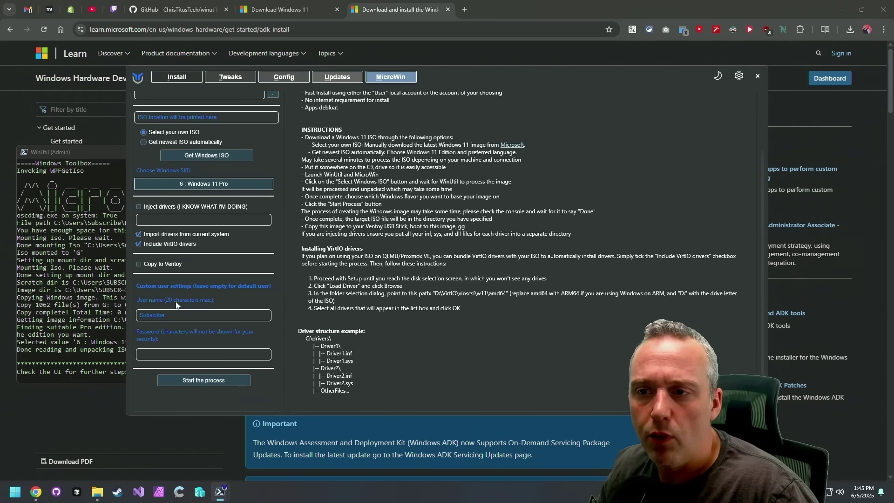
- Leave the user password blank and save the MicroWin build as microwin-6-5-2025 on the Desktop
left_click(194, 353)
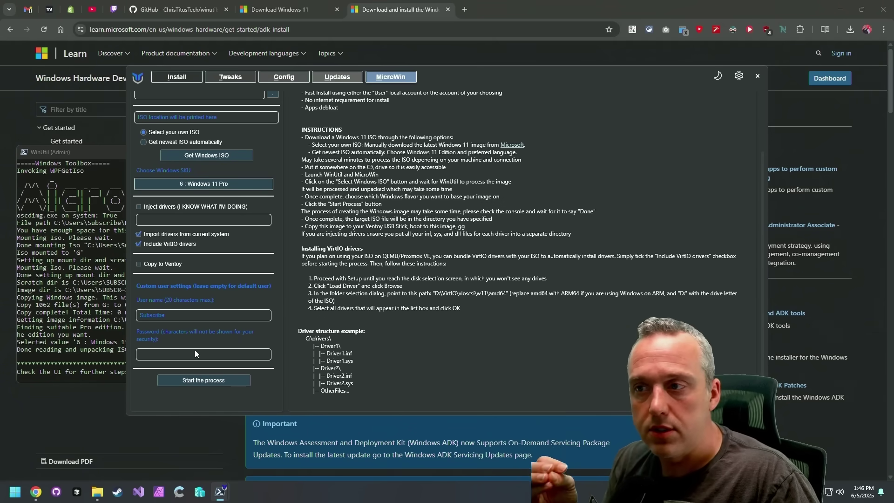
left_click(206, 380)
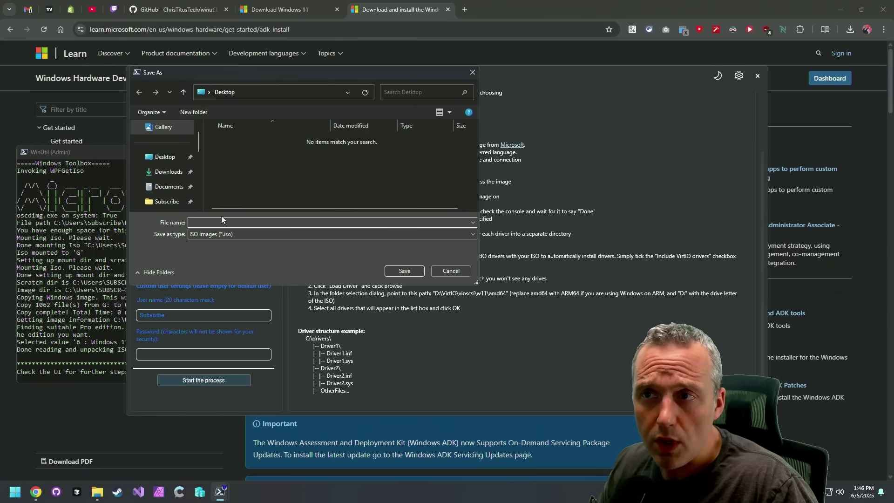
type("micr")
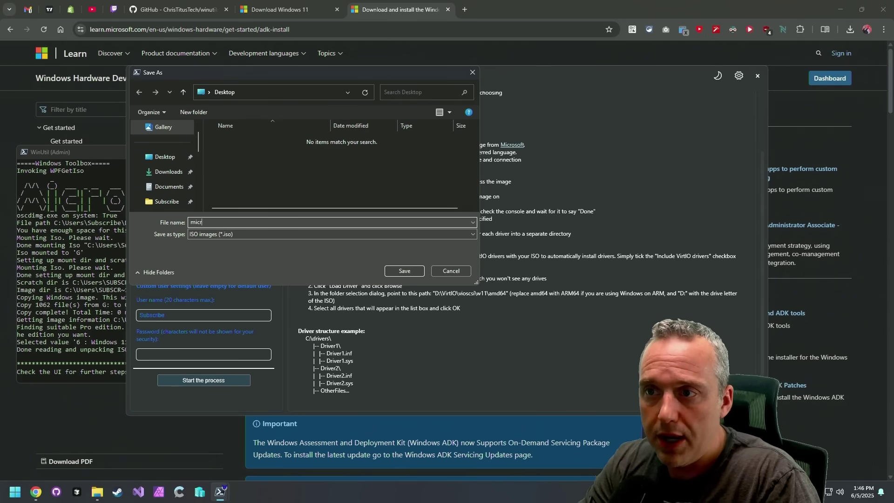
type("owin-")
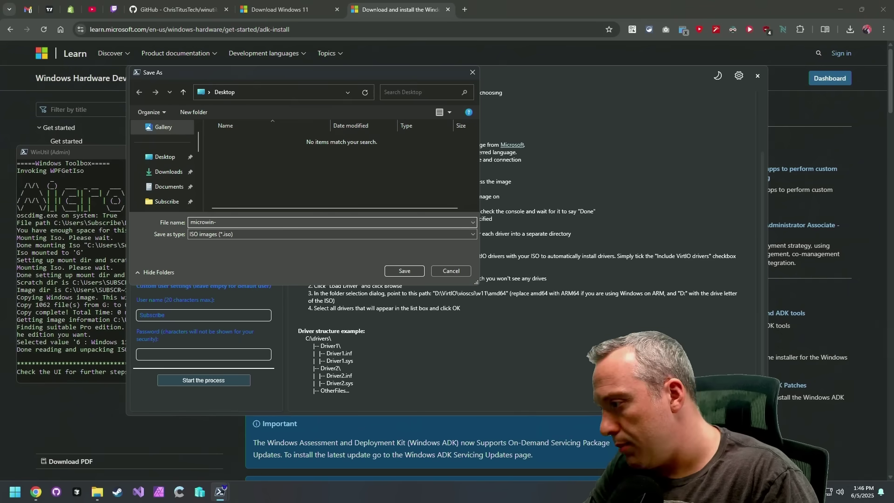
type("6-5")
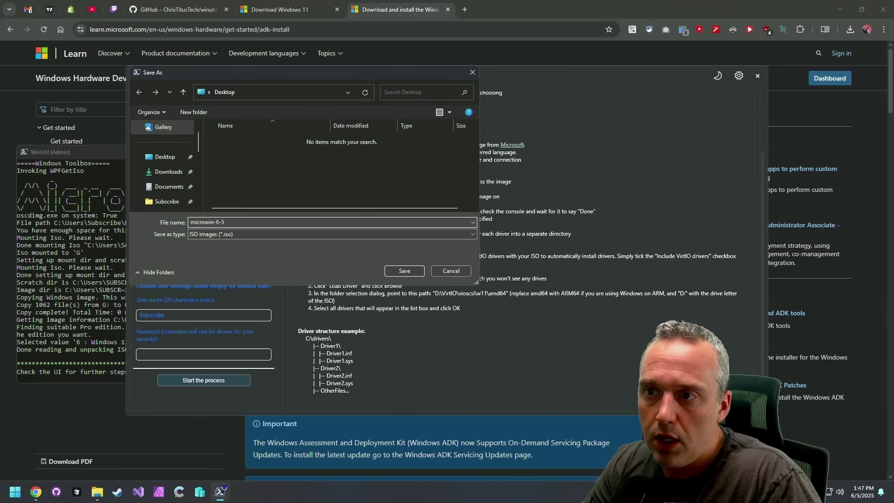
type("-2025")
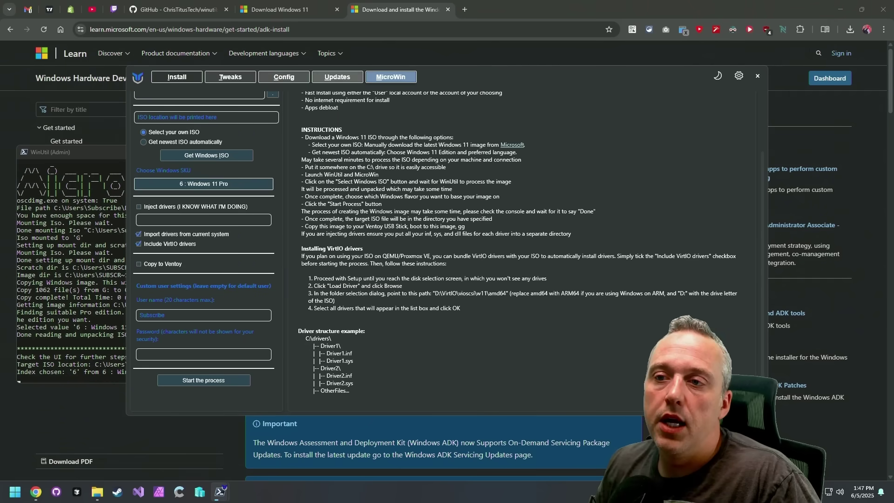
left_click(61, 305)
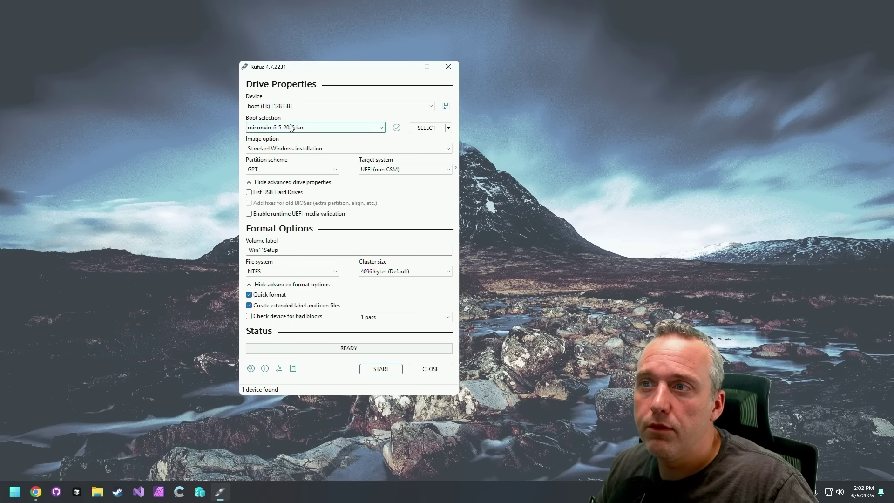
- Load microwin-6-5-2025.iso as the Rufus boot image
left_click(428, 131)
left_click(359, 148)
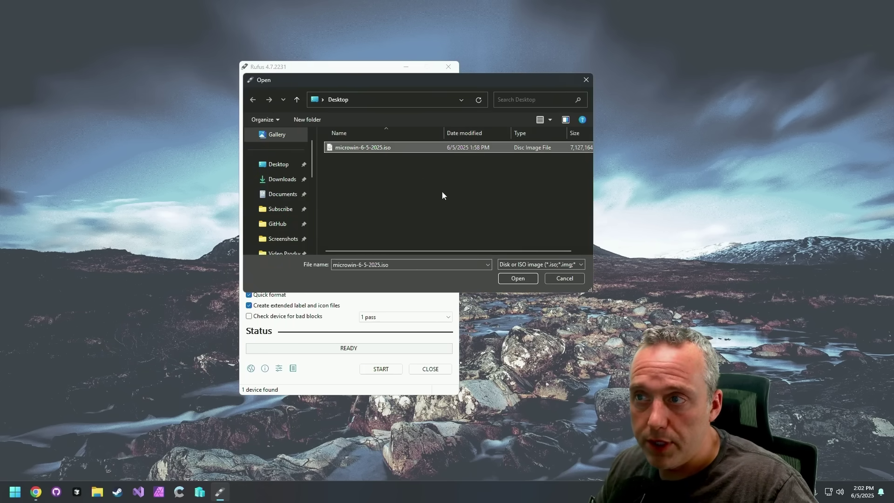
left_click(528, 277)
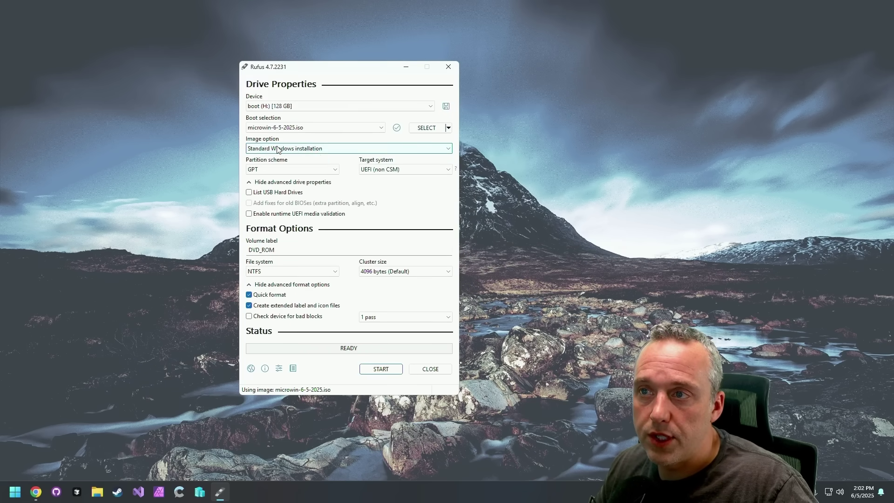
- Keep Standard Windows installation and change the volume label from DVD_ROM to win11setup
left_click(311, 149)
left_click(311, 149)
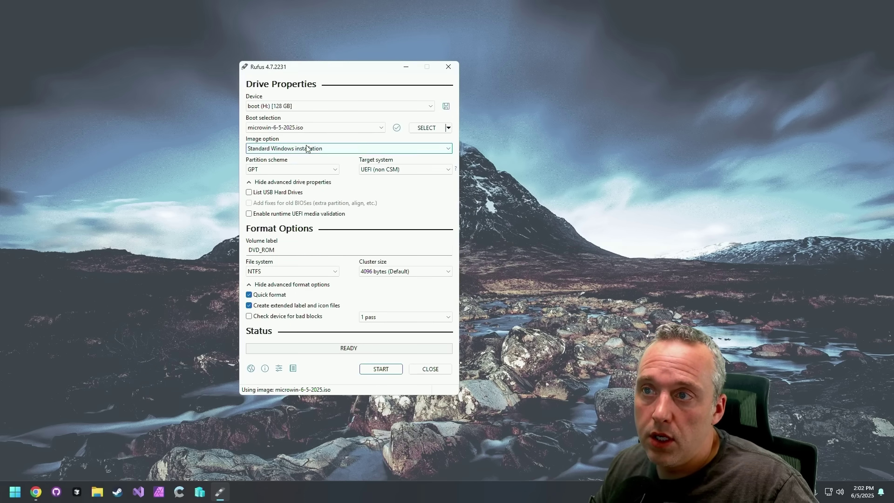
left_click(280, 148)
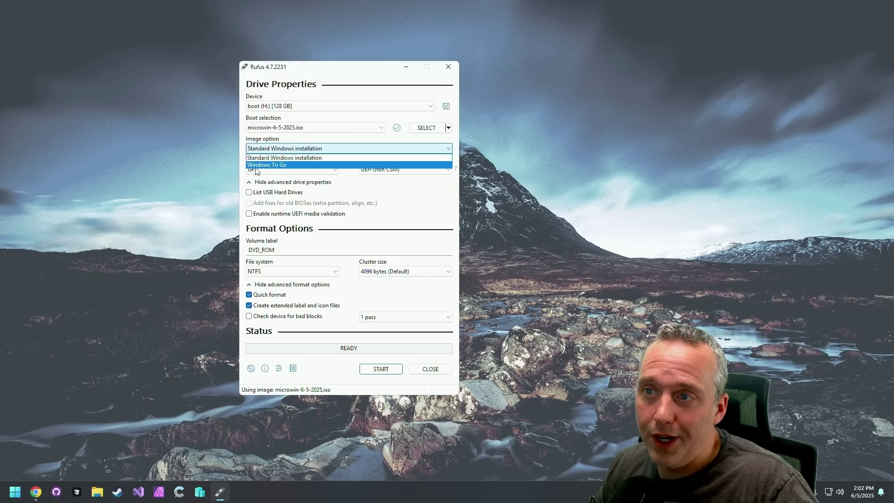
left_click(288, 152)
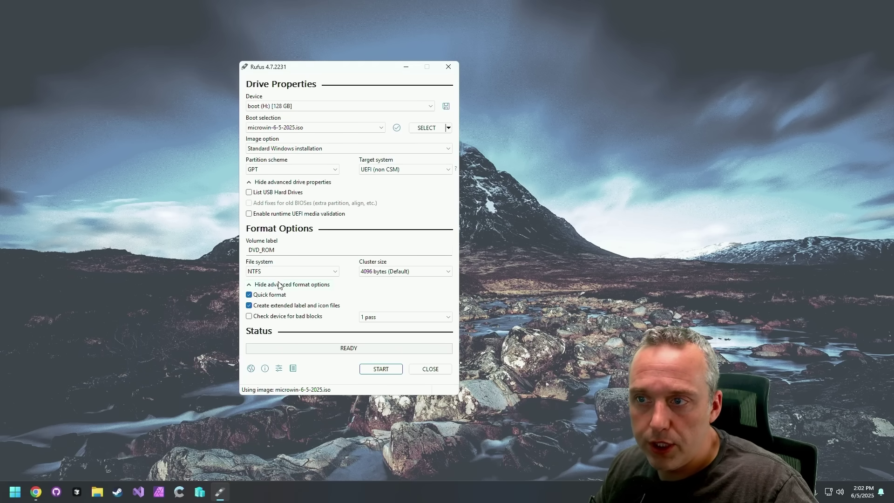
double_click(287, 248)
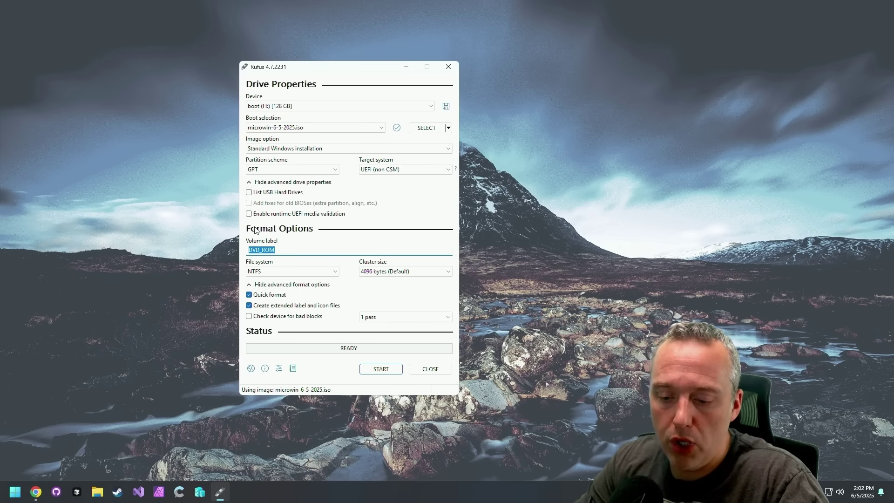
type("win11setup")
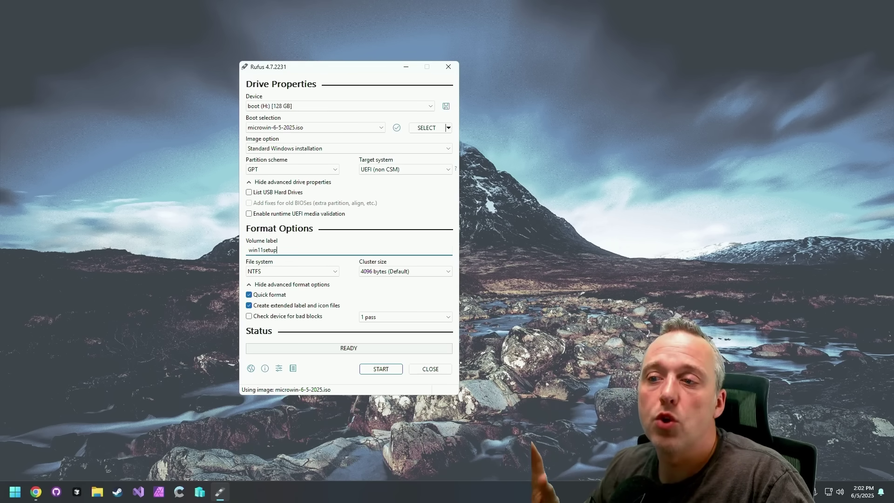
- Start the Rufus write with all Windows customizations, including TPM and account bypasses, unticked
left_click(373, 375)
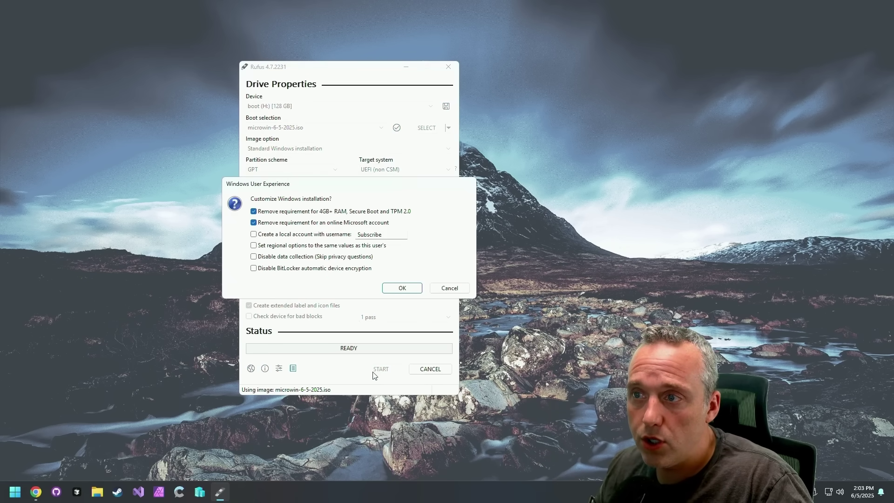
left_click(289, 214)
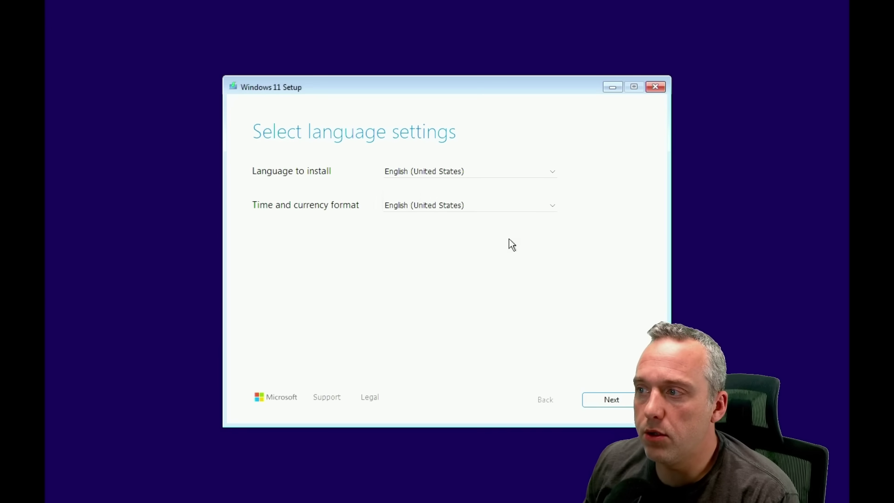
- Keep English defaults, agree to erase everything, skip the product key, and install on the 50 GB disk
left_click(617, 394)
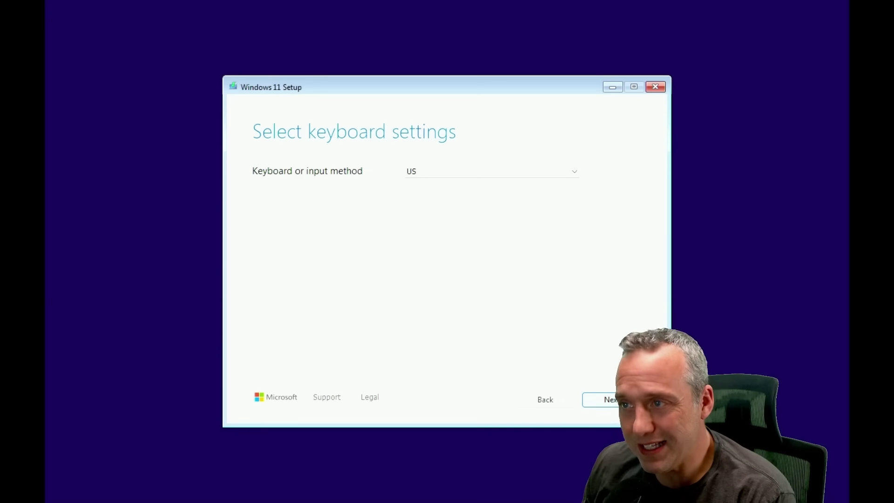
left_click(617, 395)
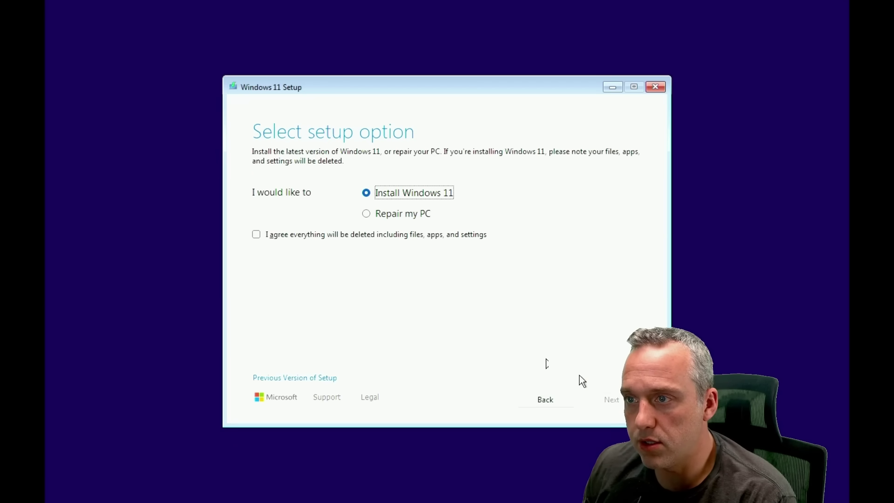
left_click(389, 236)
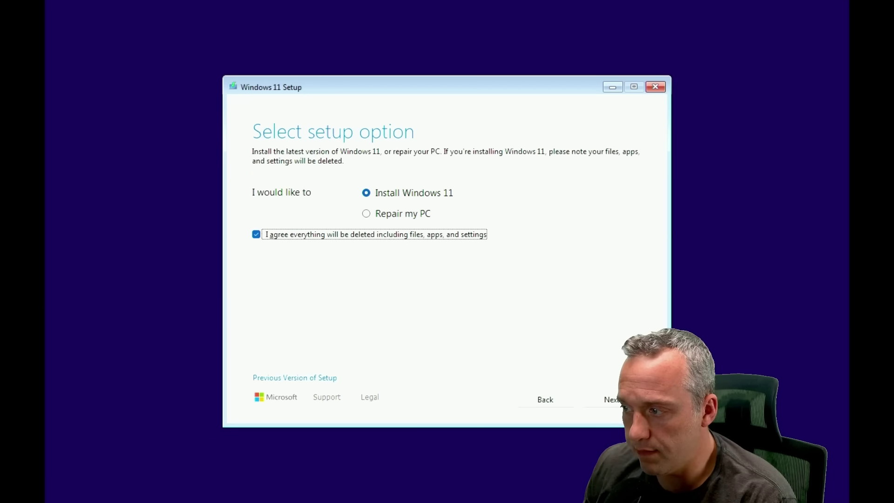
left_click(614, 399)
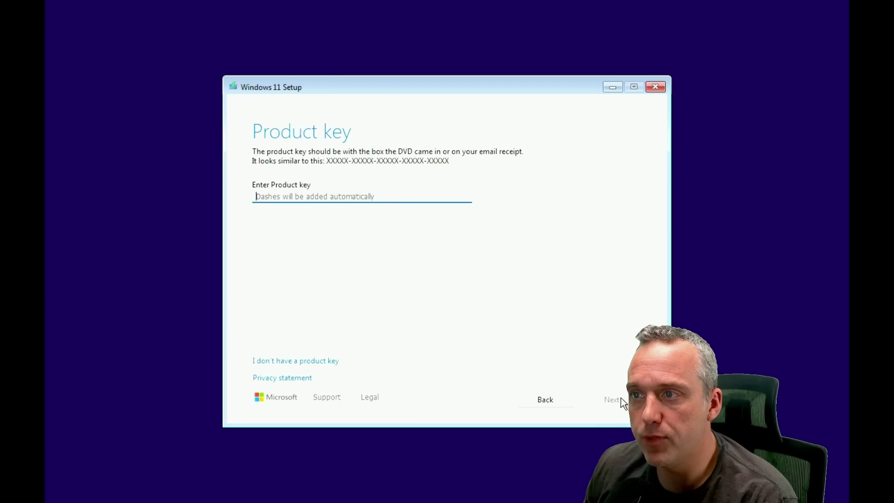
left_click(320, 362)
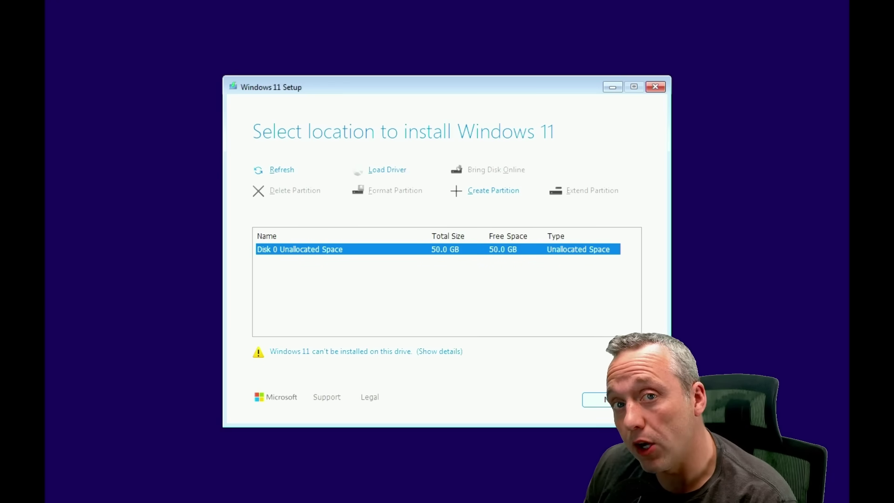
left_click(616, 399)
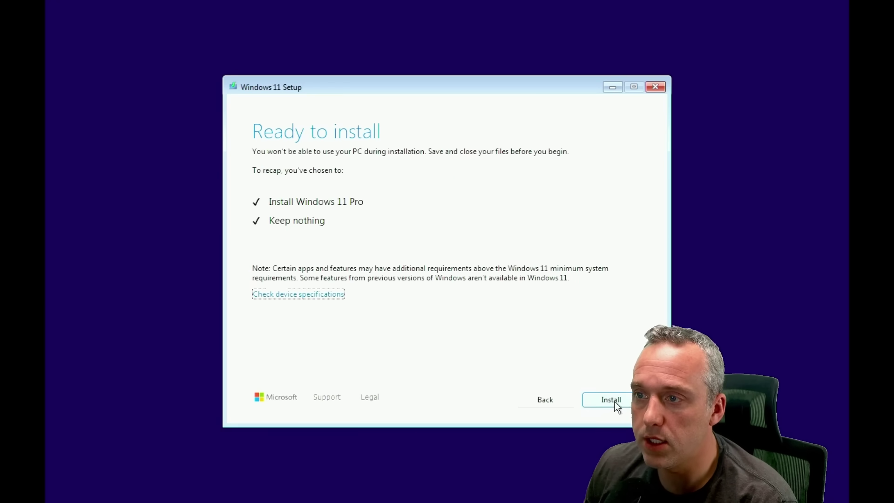
left_click(615, 401)
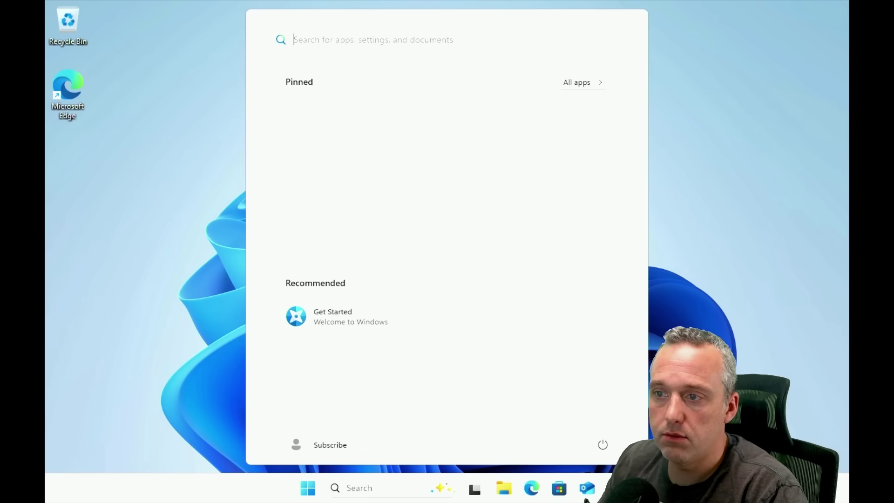
- Scroll through the Start menu's All apps list, then close Start to the bare desktop
left_click(589, 84)
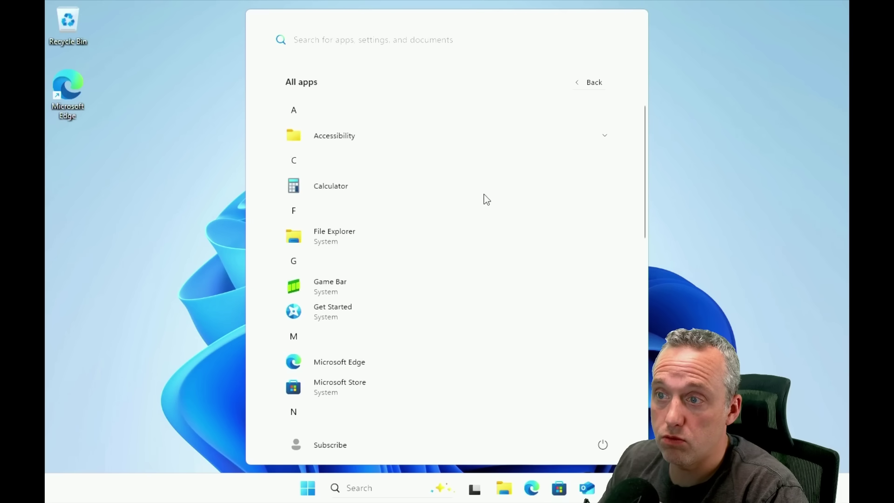
scroll(468, 224, "down", 10)
scroll(447, 205, "up", 8)
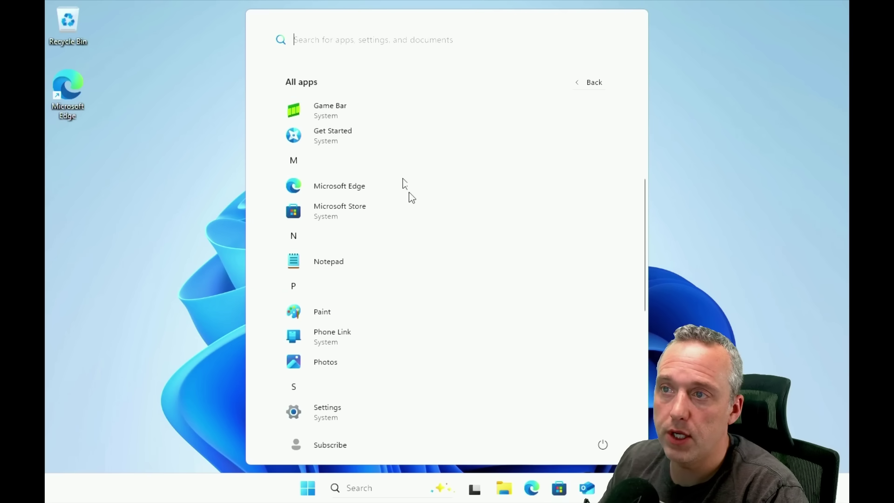
scroll(429, 278, "down", 5)
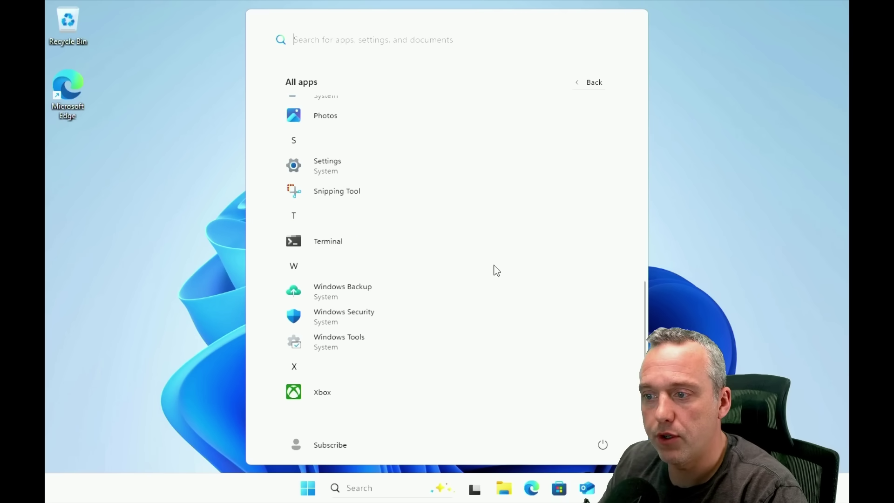
left_click(747, 196)
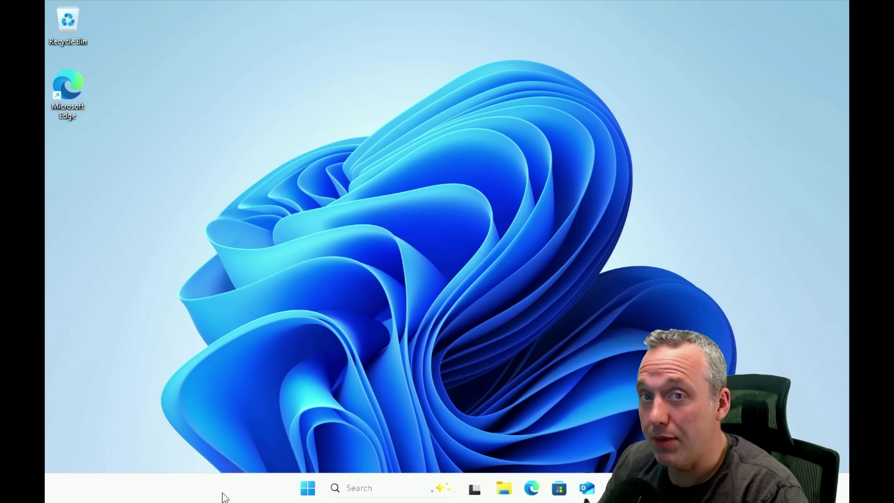
- Check that Device Manager's Display adapters list only Microsoft Basic Display Adapter, then close it
right_click(302, 490)
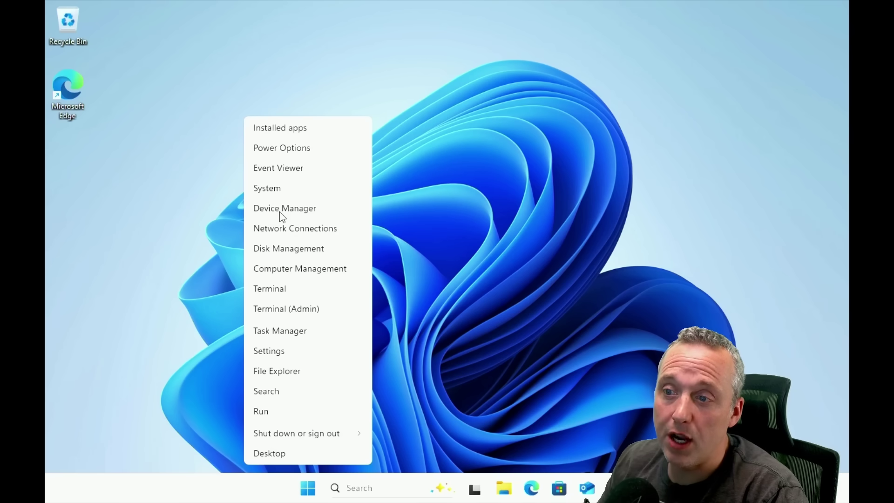
left_click(282, 208)
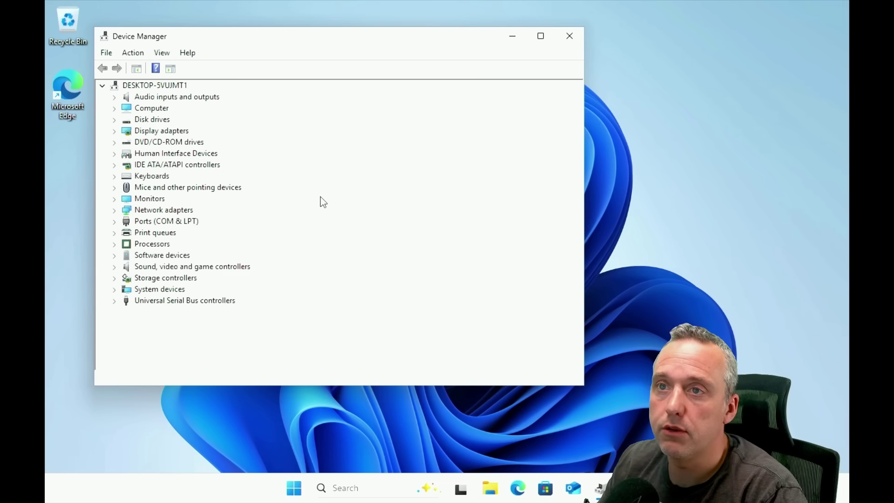
left_click(114, 131)
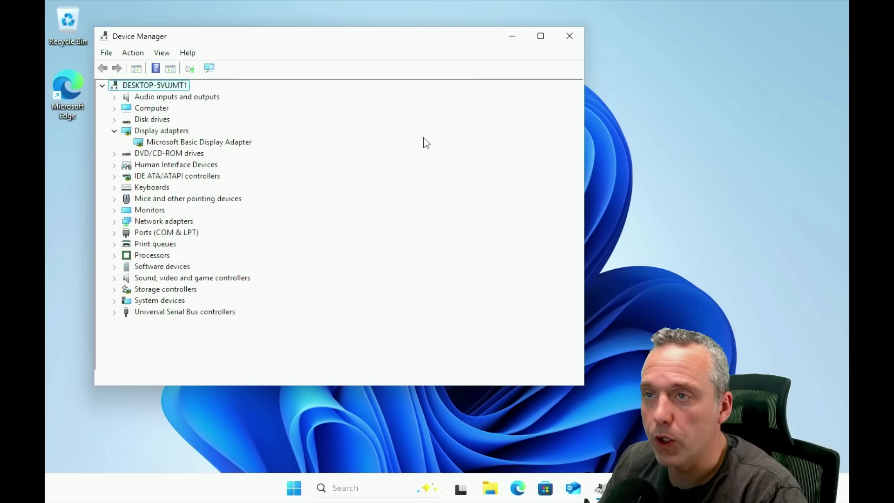
left_click(569, 36)
right_click(308, 488)
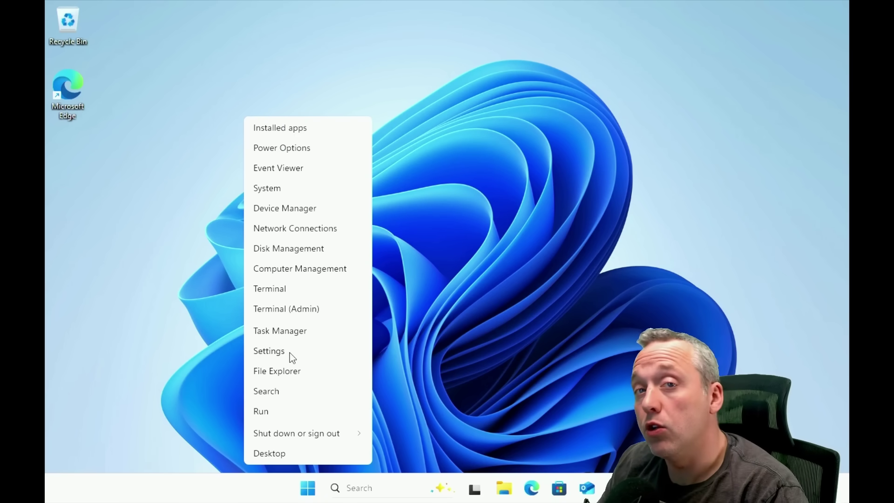
- Start a Check for updates on the Windows Update page of Settings and maximize the window
left_click(268, 351)
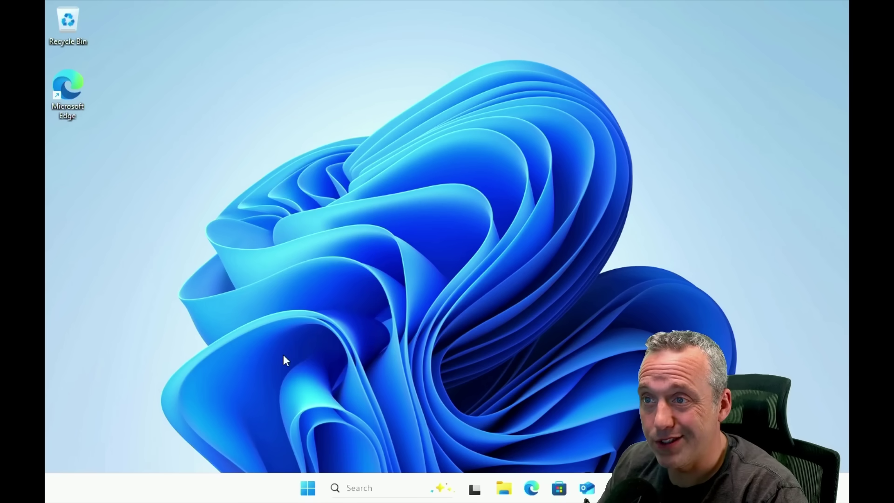
scroll(167, 381, "down", 1)
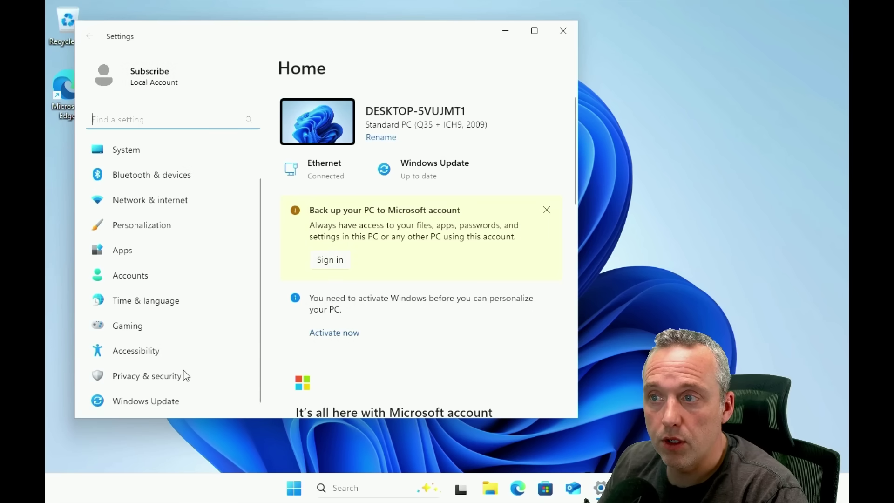
left_click(162, 402)
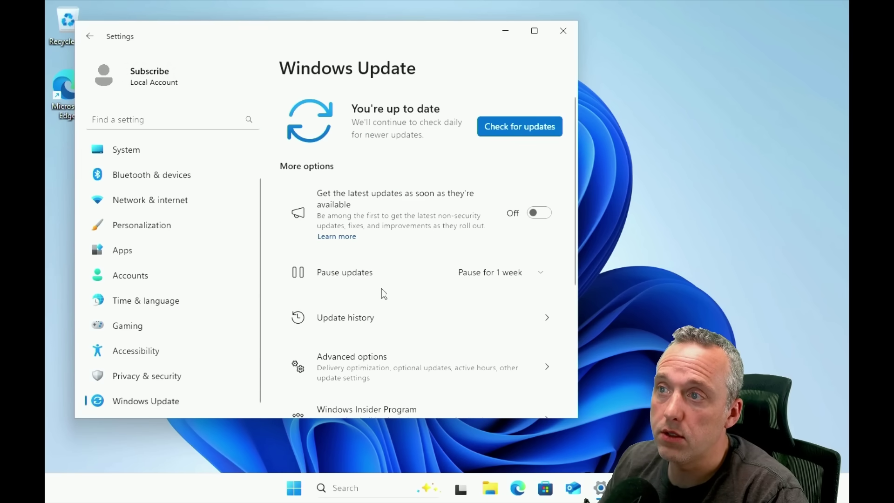
left_click(512, 129)
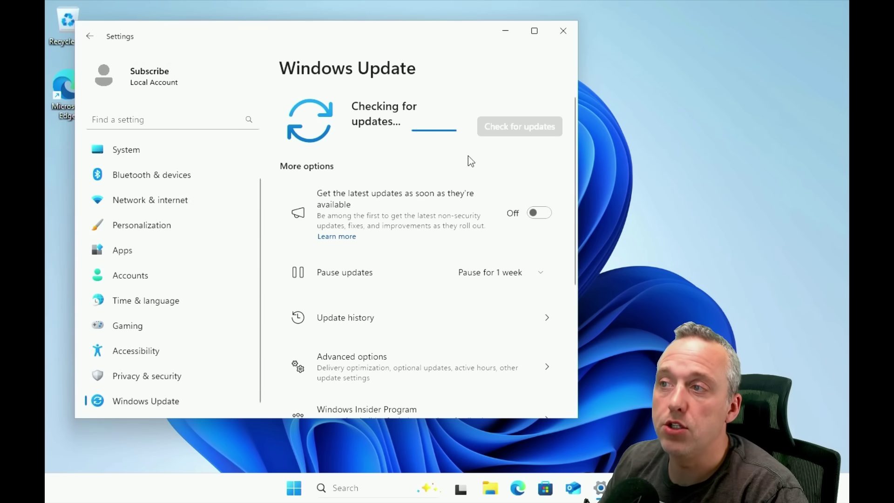
left_click(535, 40)
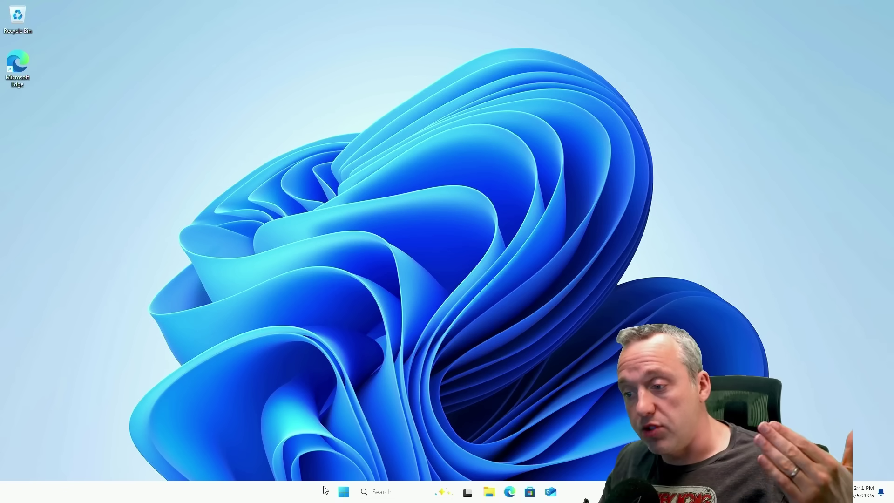
- Launch Terminal (Admin) from the Start button's quick menu and approve the UAC prompt
left_click(343, 492)
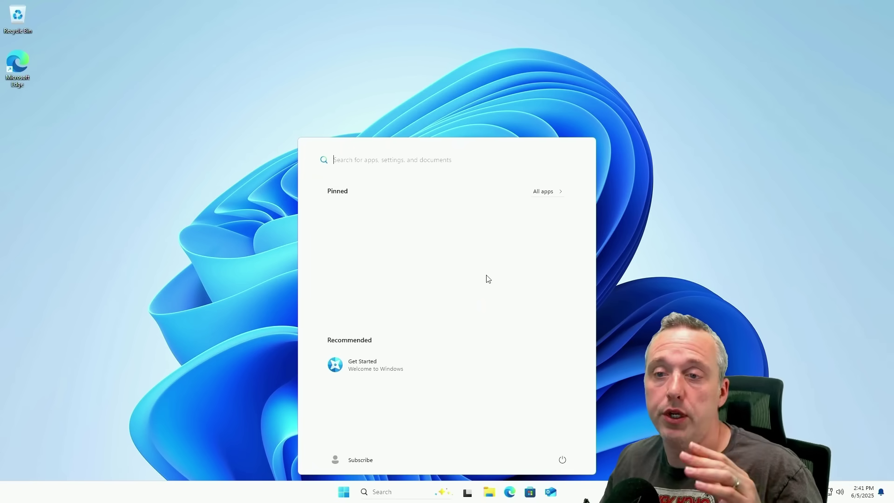
right_click(345, 499)
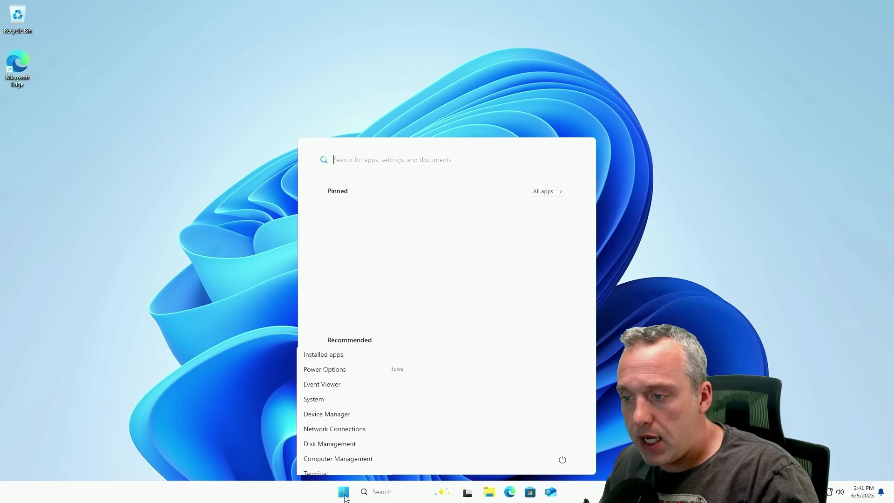
left_click(314, 362)
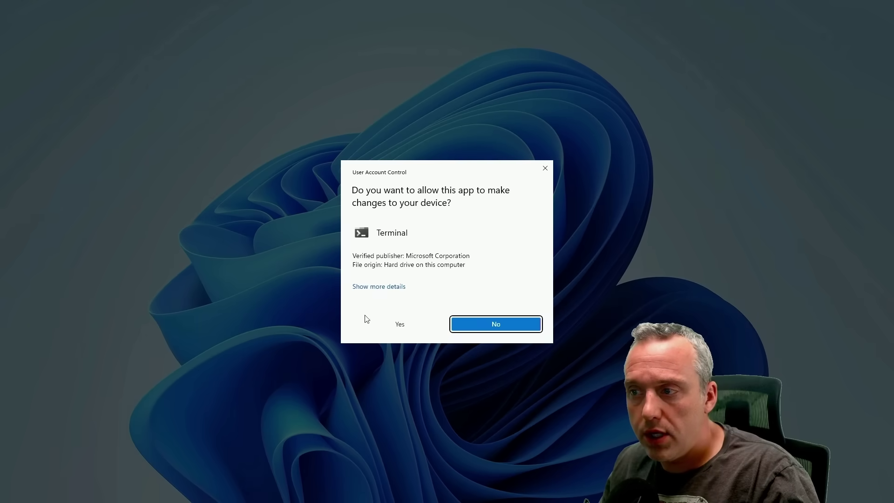
left_click(385, 324)
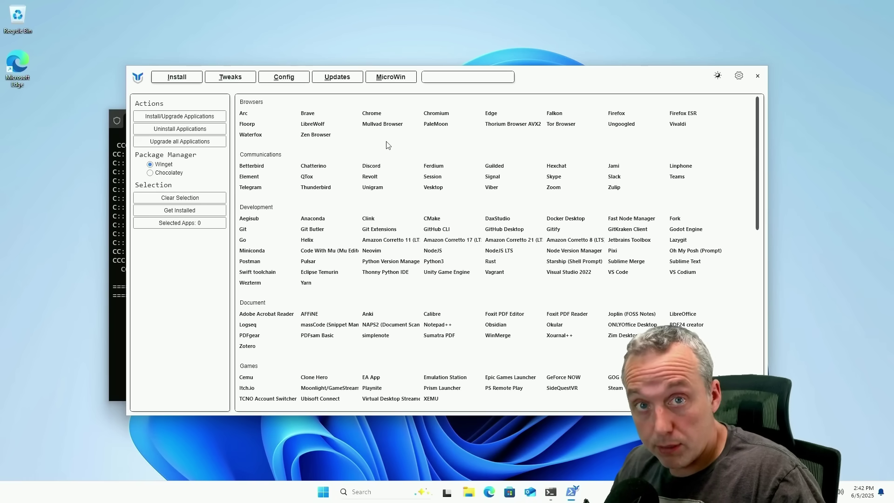
- Select Brave and Git for installation in the WinUtil app list
left_click(307, 115)
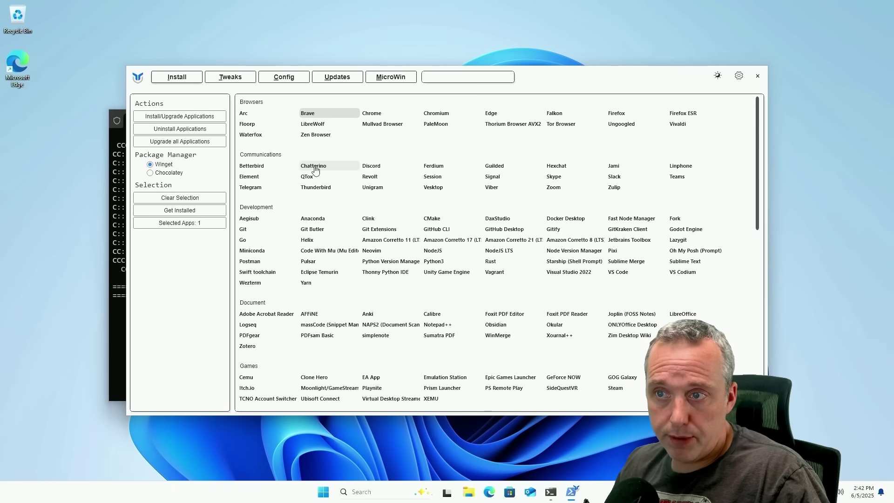
left_click(244, 230)
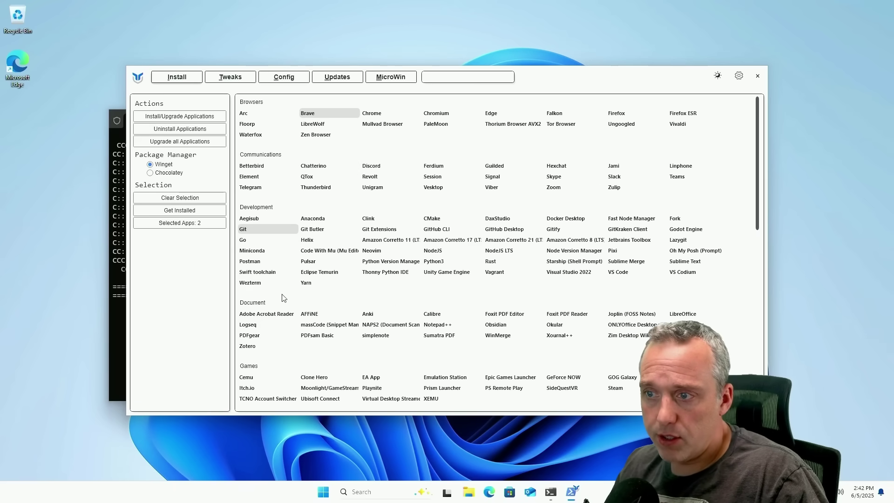
scroll(287, 298, "down", 2)
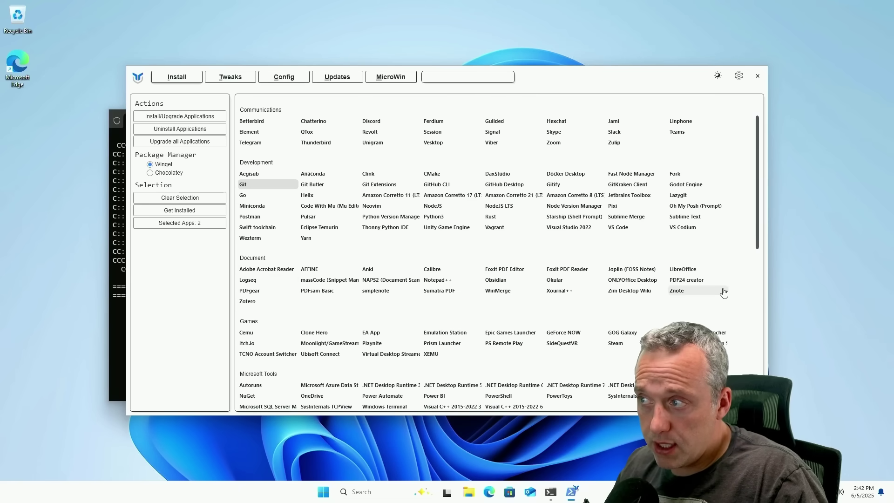
scroll(687, 291, "down", 1)
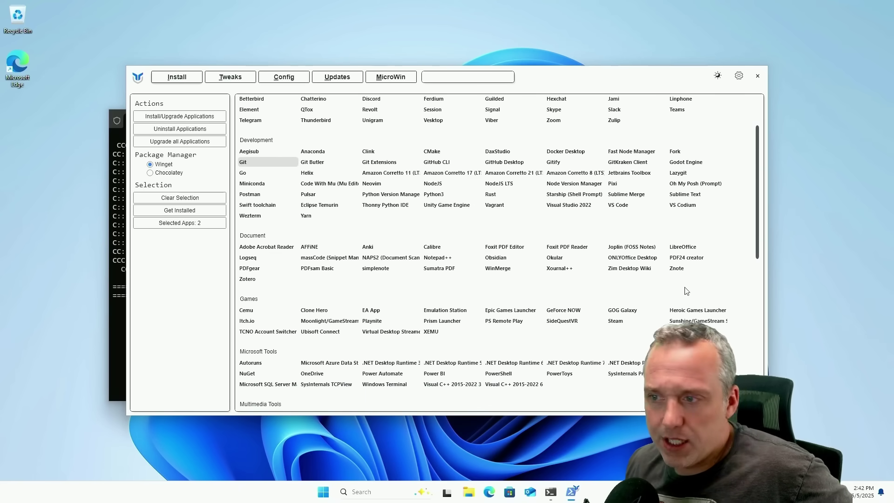
scroll(687, 291, "down", 1)
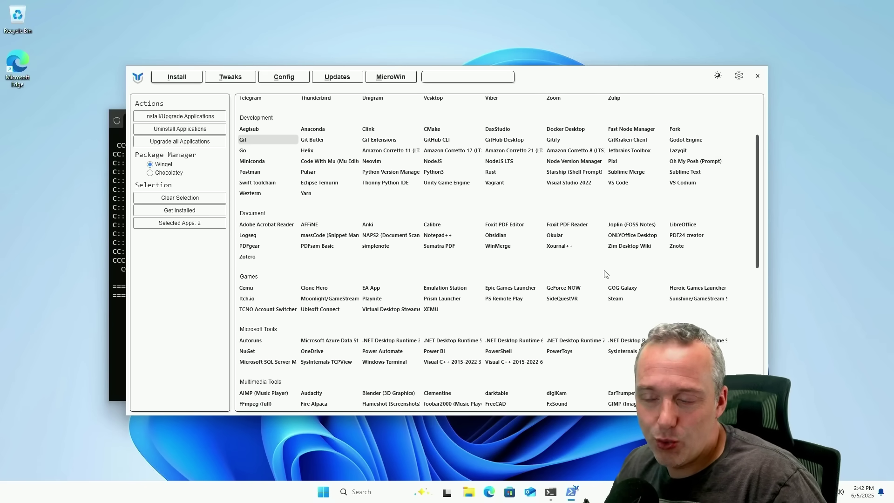
scroll(605, 273, "down", 1)
scroll(420, 260, "down", 1)
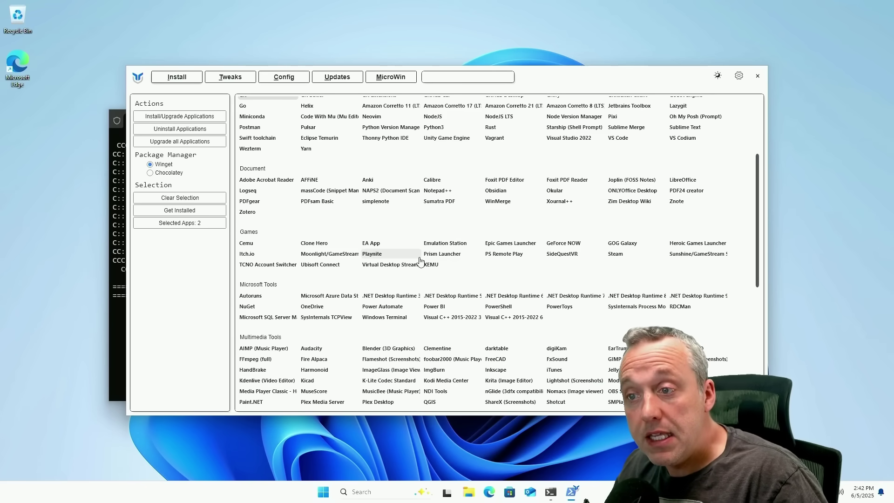
scroll(421, 261, "down", 6)
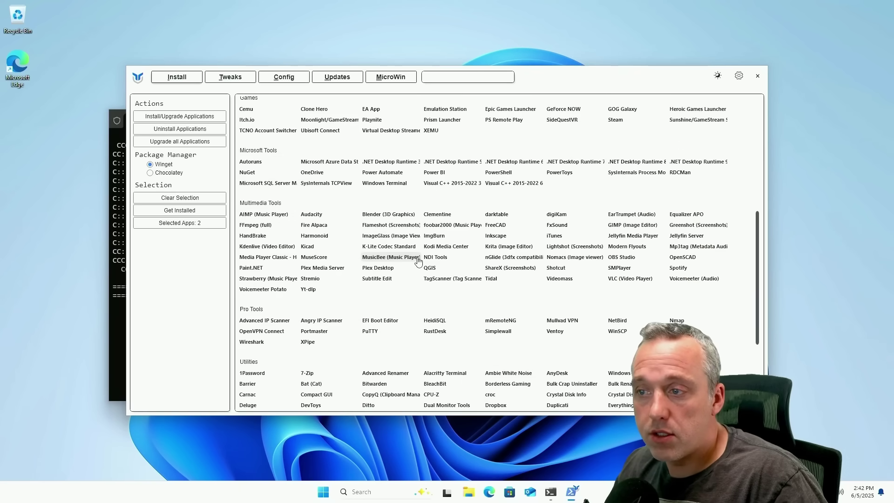
scroll(416, 261, "down", 7)
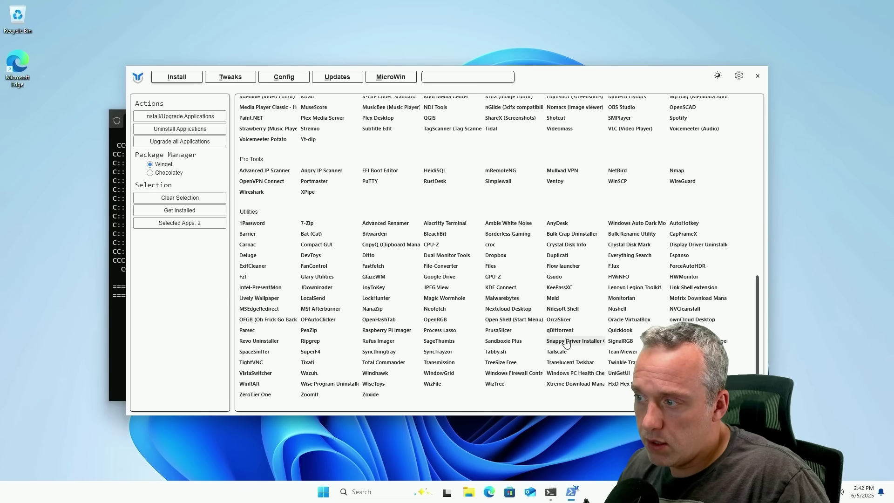
- Search 'snappy', select Snappy Driver Installer, then clear the search
left_click(480, 79)
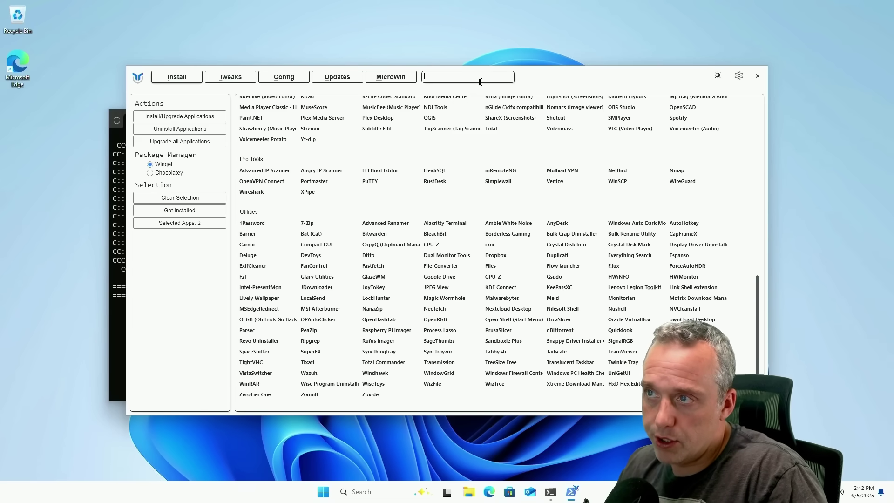
type("snappy")
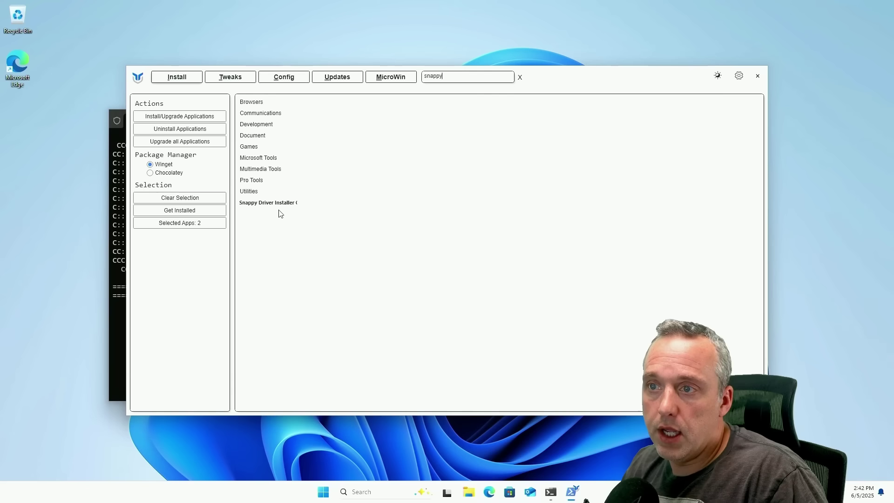
left_click(270, 205)
key("Escape")
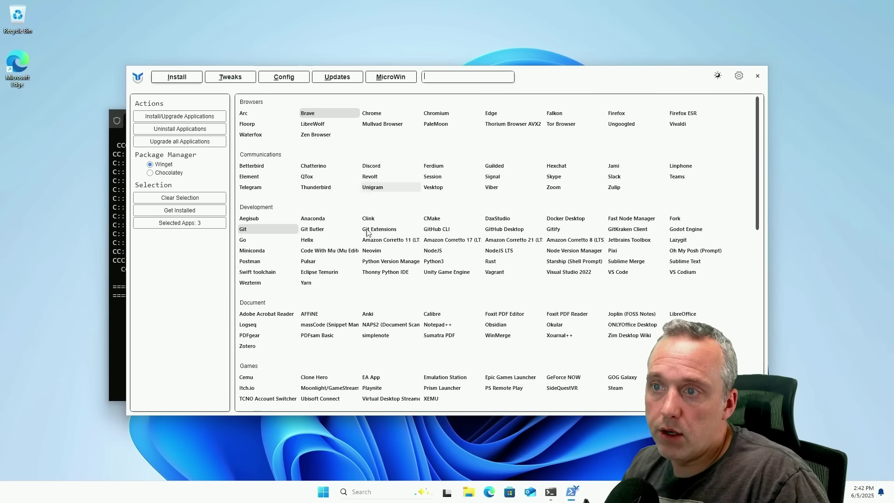
scroll(446, 248, "down", 15)
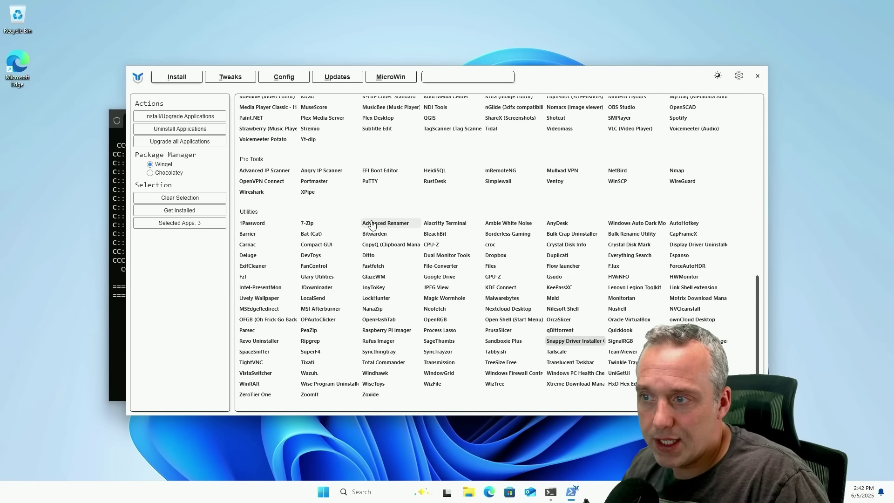
scroll(376, 225, "up", 3)
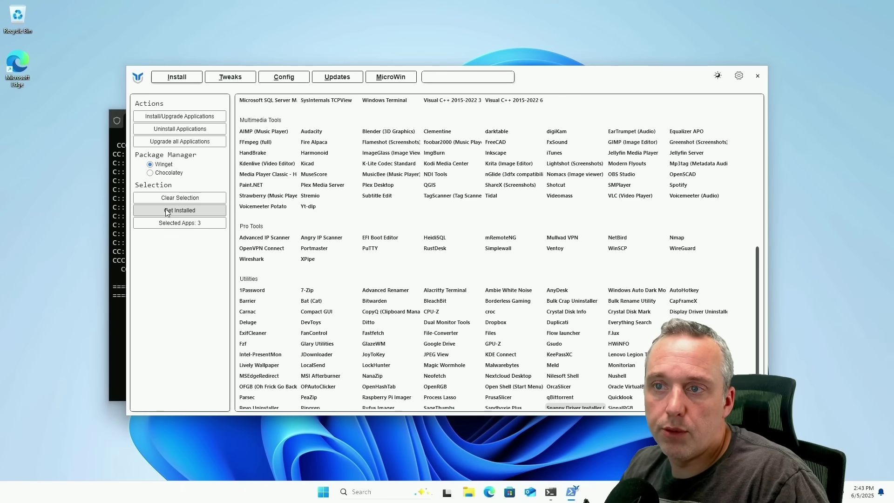
- Install Brave, Git and Snappy Driver Installer, following the log until all report installed
left_click(171, 116)
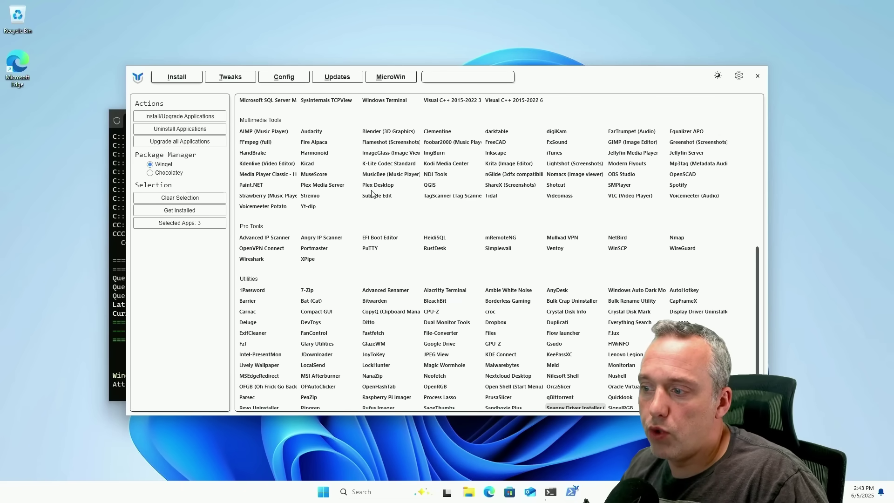
left_click(113, 240)
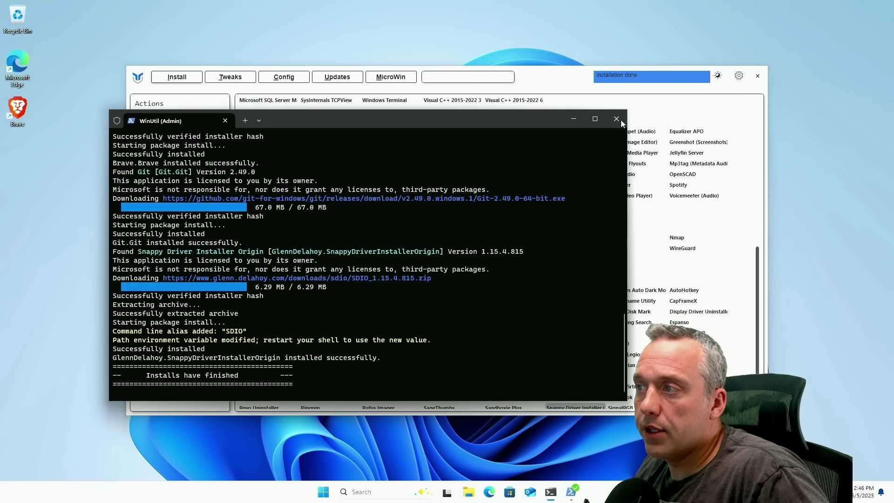
left_click(420, 91)
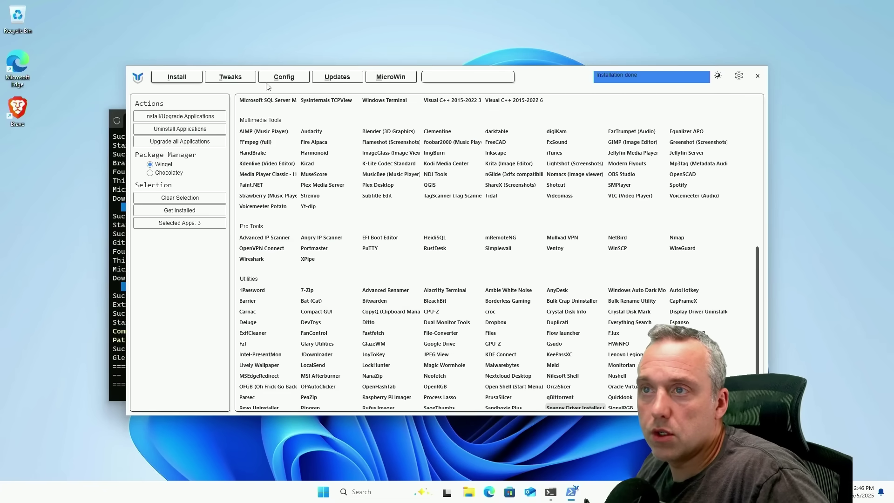
left_click(242, 82)
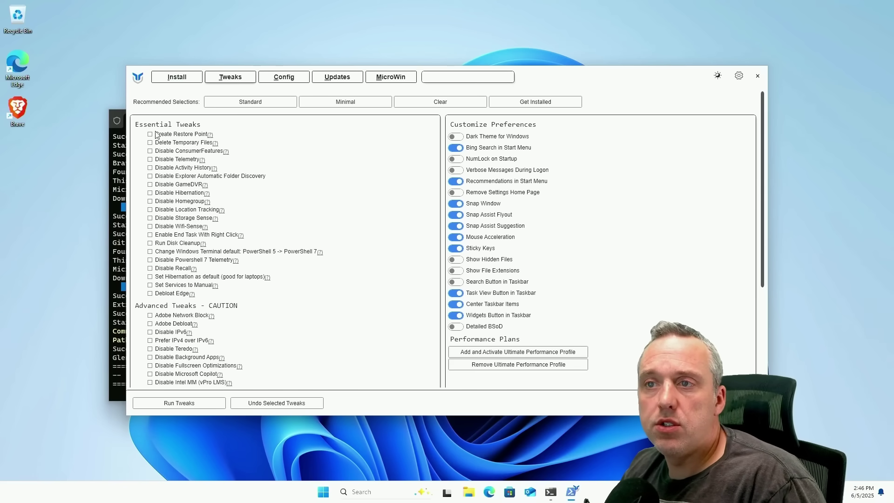
left_click(243, 105)
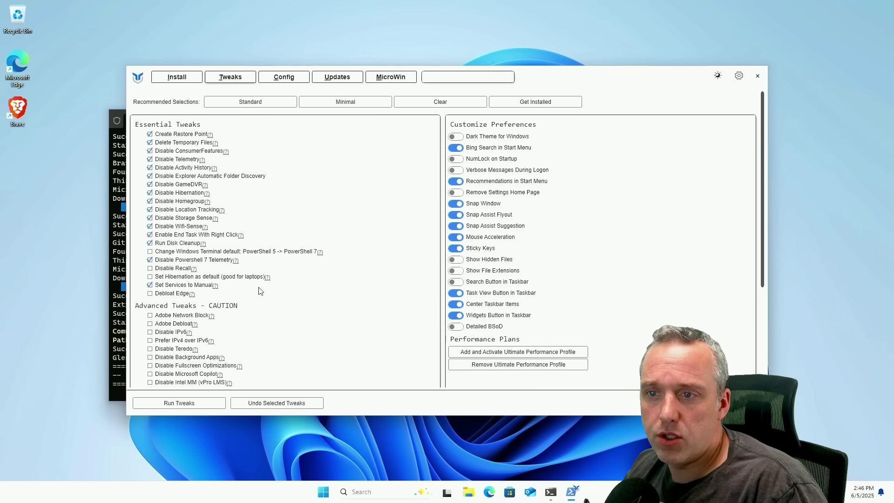
scroll(260, 292, "down", 5)
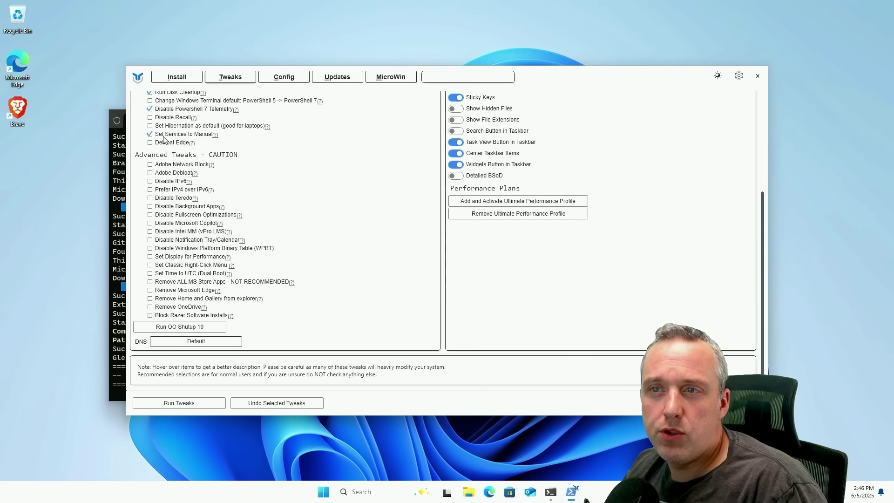
mouse_move(173, 147)
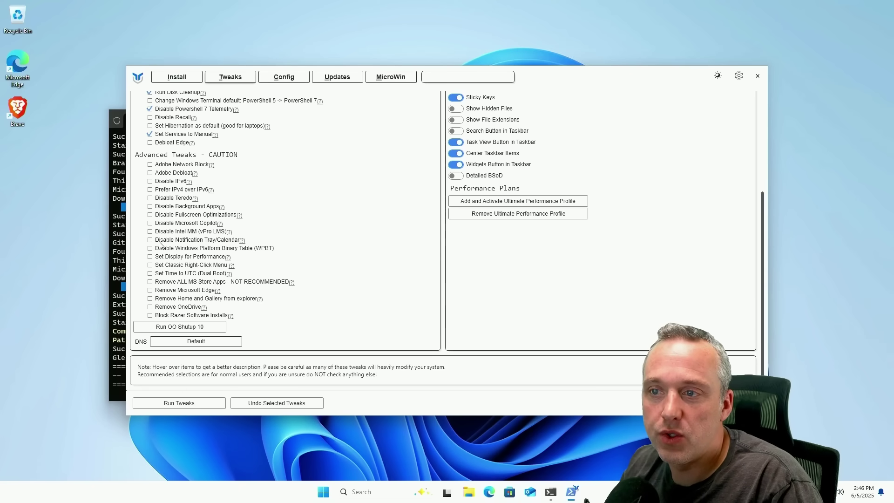
- Tick the Set Classic Right-Click Menu and Set Time to UTC (Dual Boot) tweaks
mouse_move(180, 241)
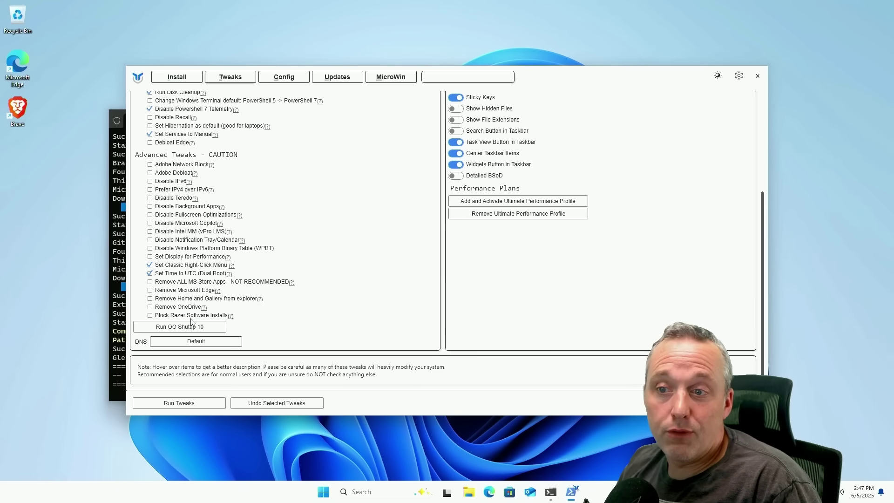
mouse_move(189, 318)
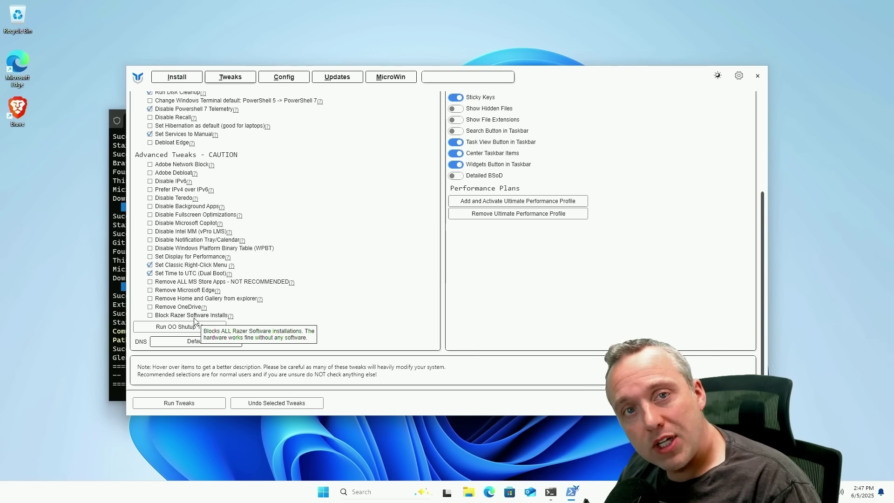
left_click(814, 492)
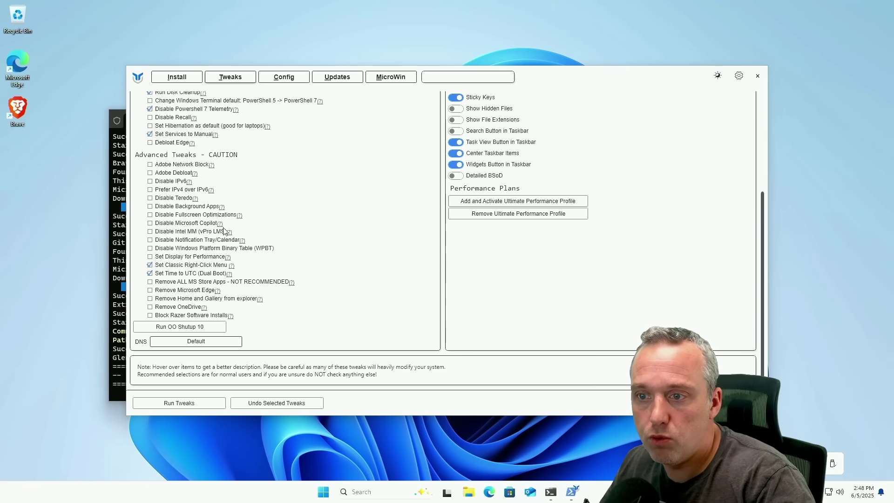
- Run the ticked tweaks and let them finish, including the restore point and Disk Cleanup
left_click(189, 402)
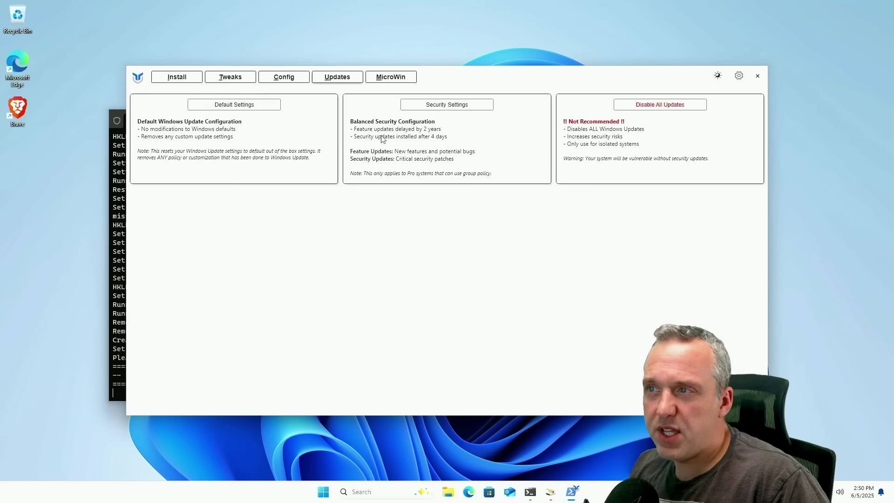
- Apply the Security (recommended) Windows Update settings, confirm them, and close WinUtil
left_click(442, 105)
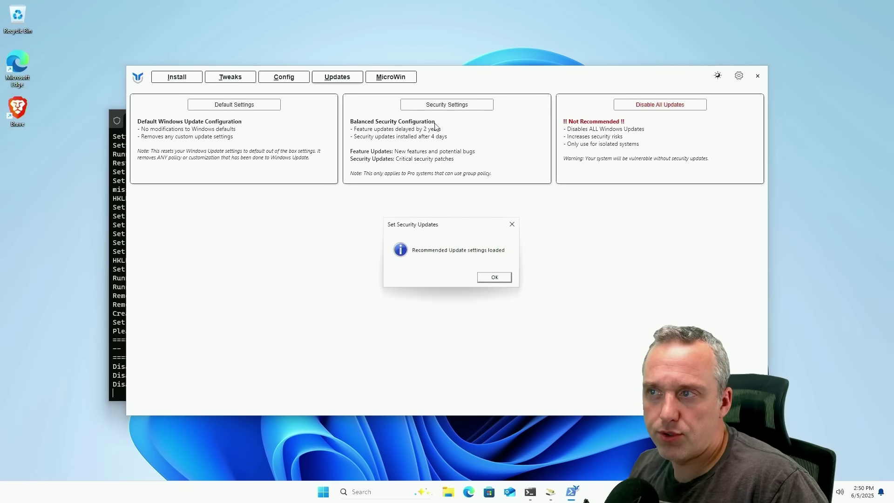
left_click(494, 279)
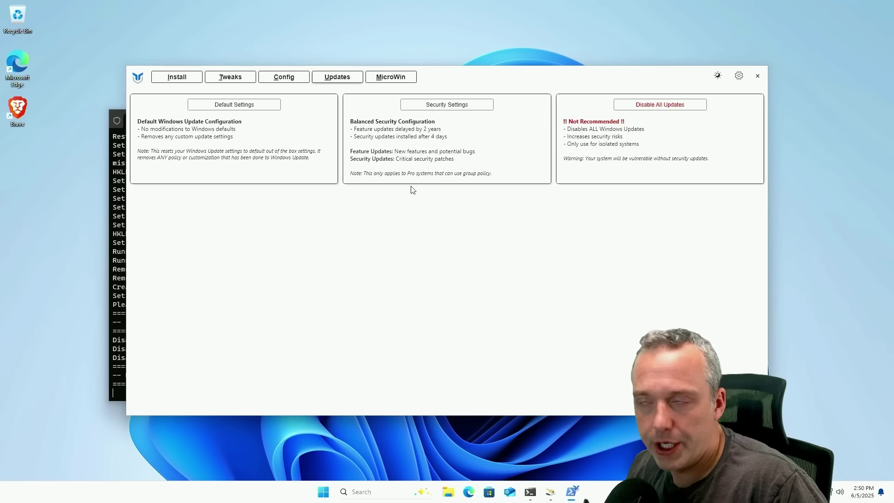
left_click(758, 76)
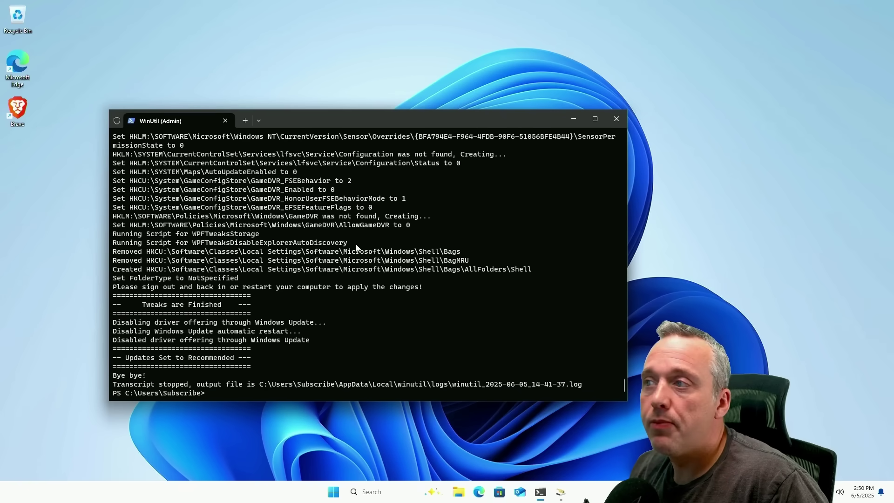
- Close the terminal, dismiss the disk space notice, and unpin Outlook, Microsoft Store and Edge
left_click(616, 118)
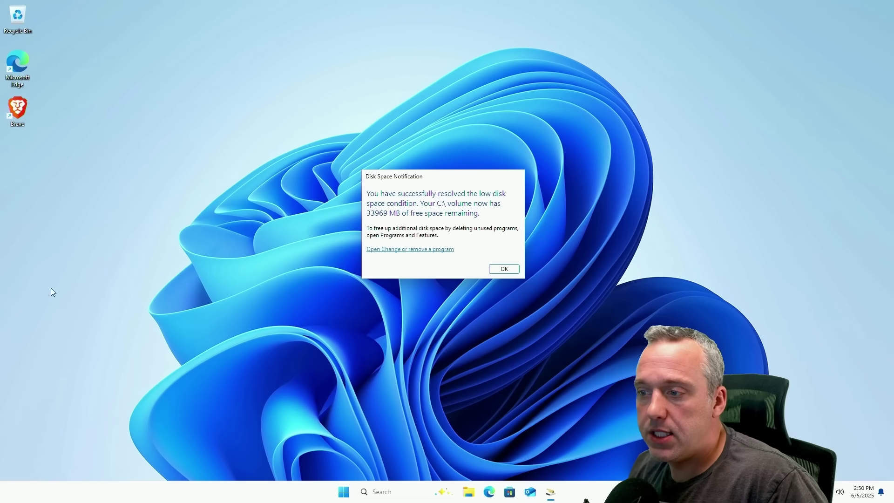
left_click(505, 270)
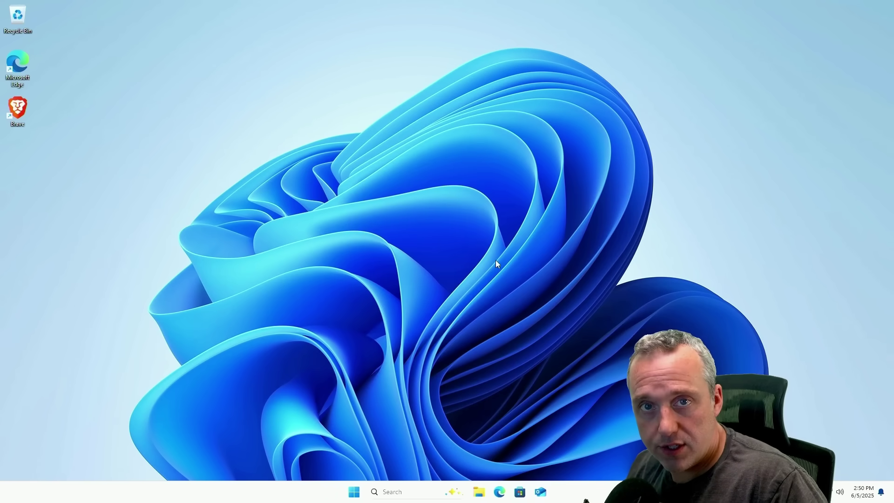
right_click(540, 493)
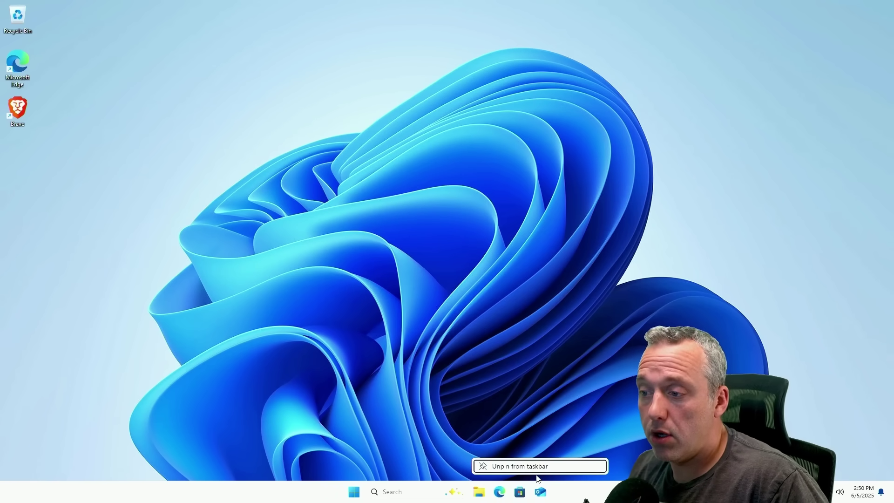
left_click(535, 466)
right_click(530, 492)
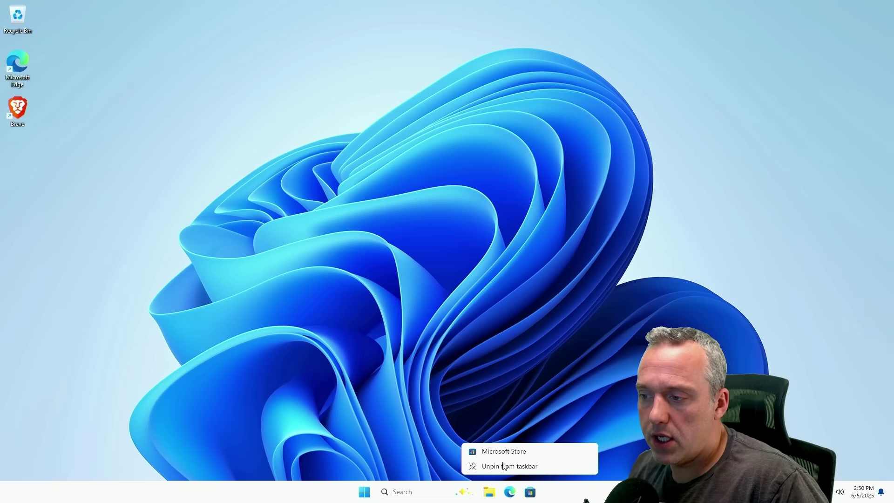
left_click(503, 466)
right_click(519, 492)
left_click(510, 465)
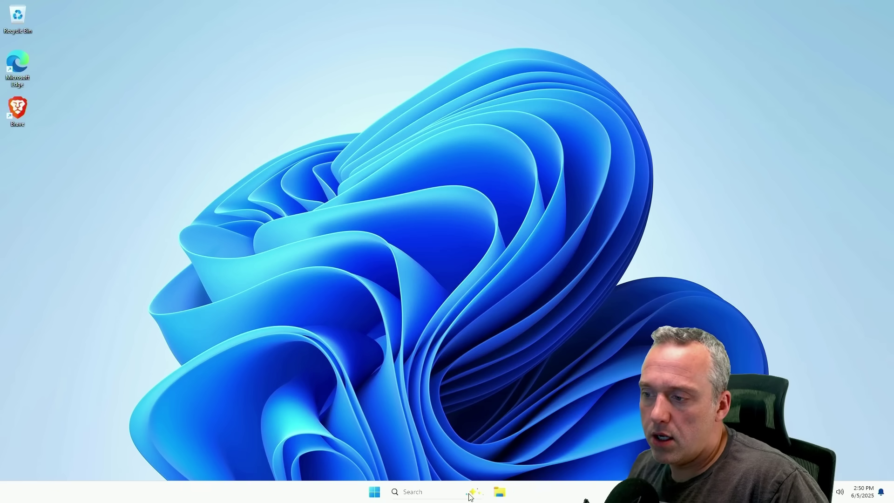
right_click(550, 494)
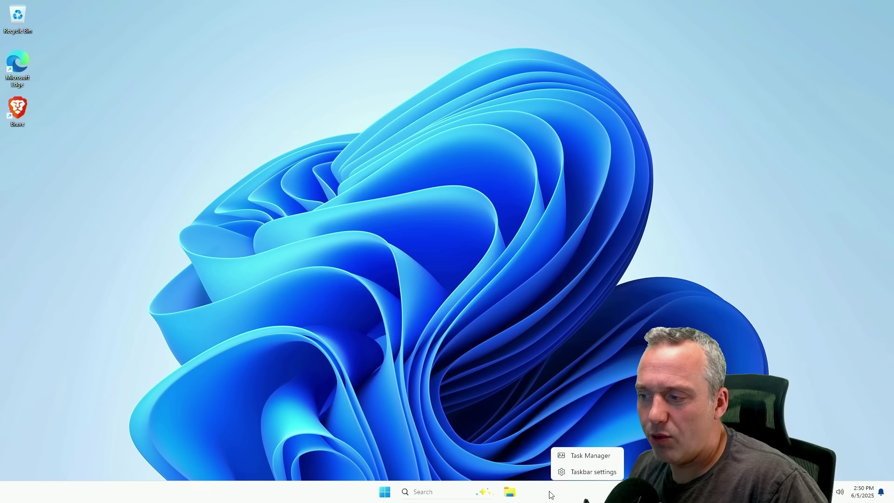
- Set taskbar Search to Hide and Taskbar alignment to Left, then close Settings
left_click(564, 472)
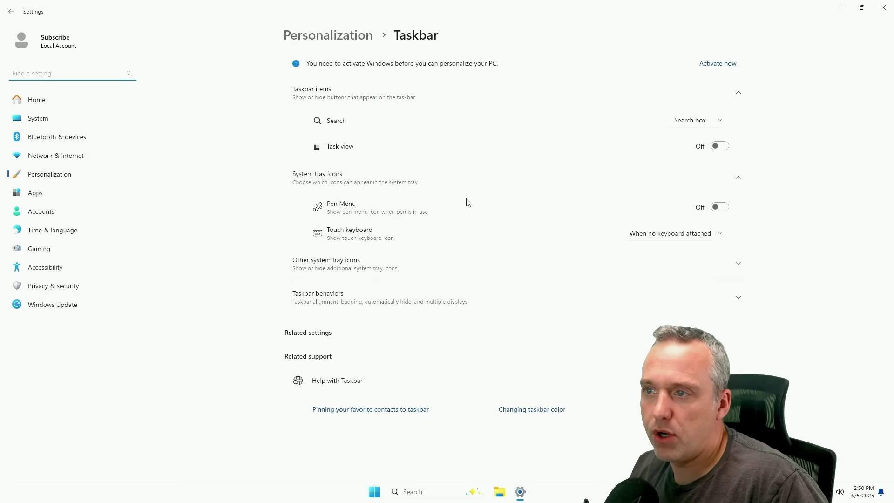
left_click(705, 120)
left_click(694, 70)
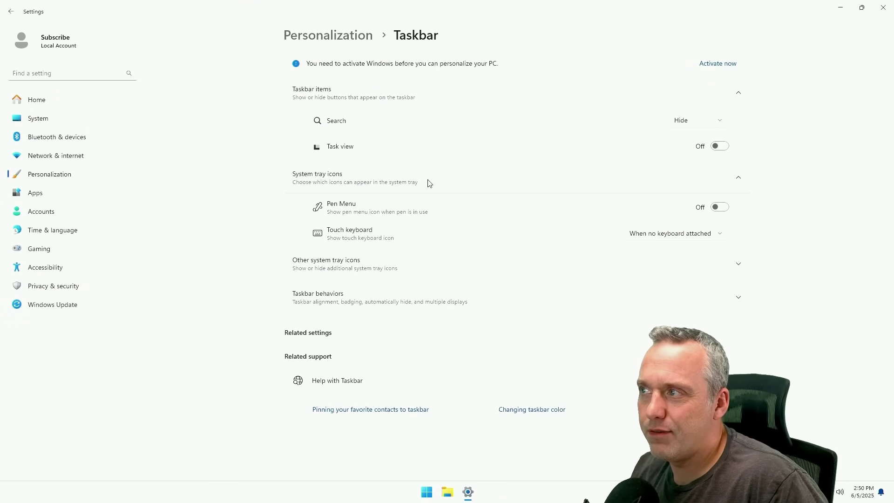
left_click(403, 294)
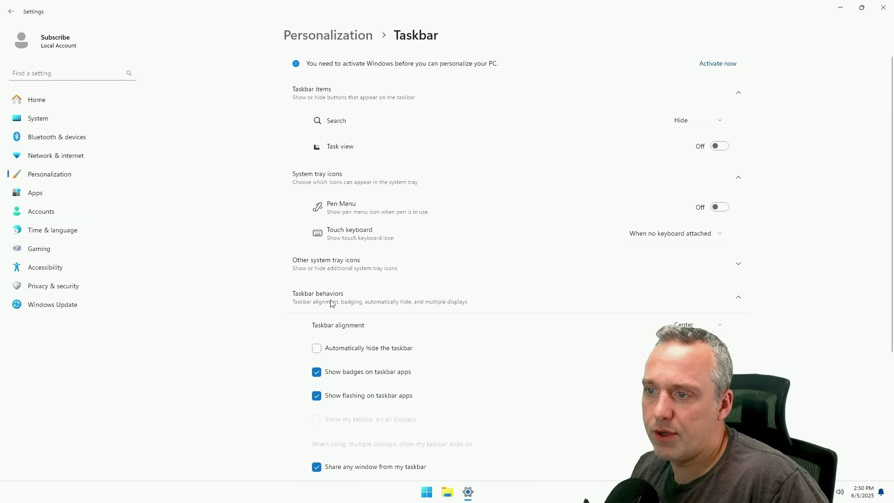
scroll(567, 298, "down", 4)
left_click(689, 135)
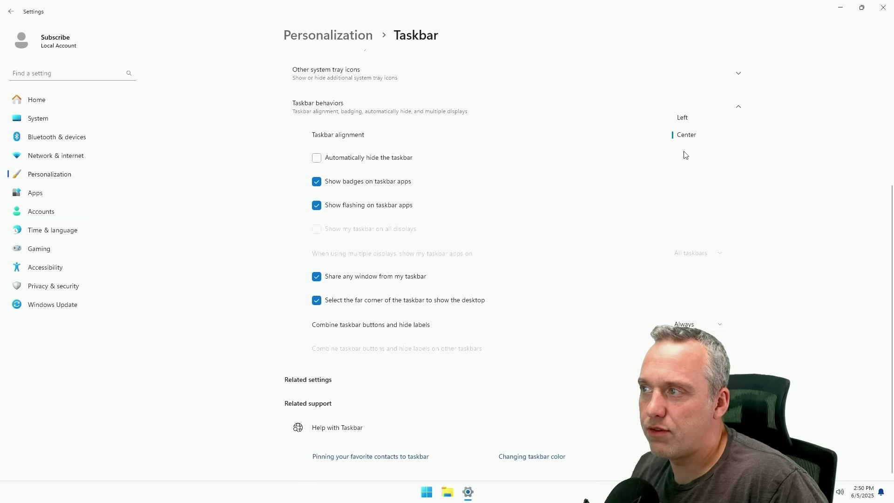
left_click(691, 123)
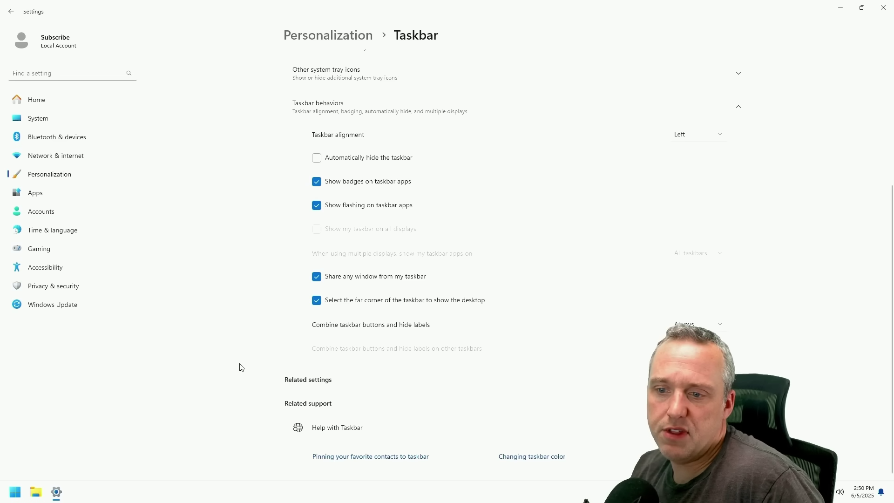
left_click(883, 7)
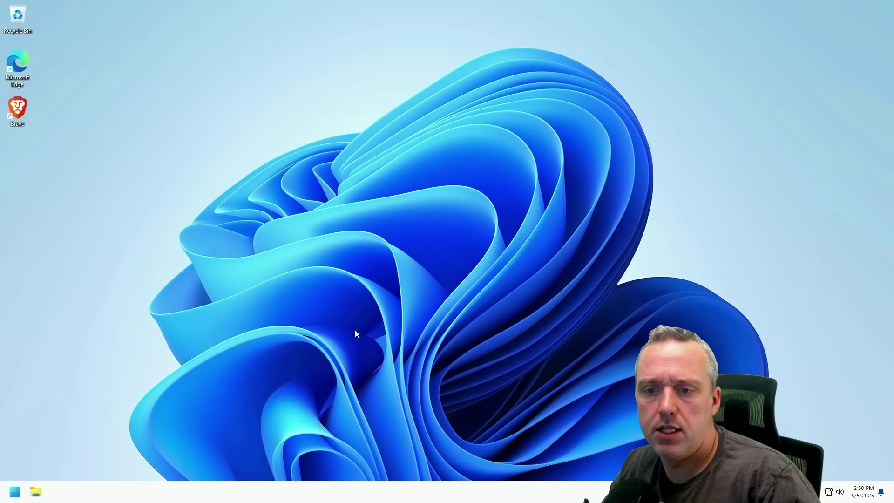
- Review the full list of installed apps under Start > All apps
left_click(13, 492)
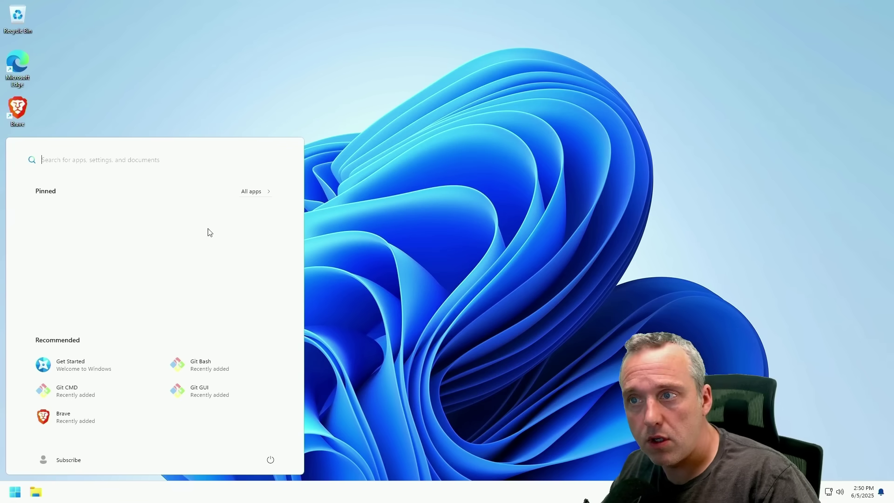
left_click(256, 193)
scroll(139, 417, "down", 10)
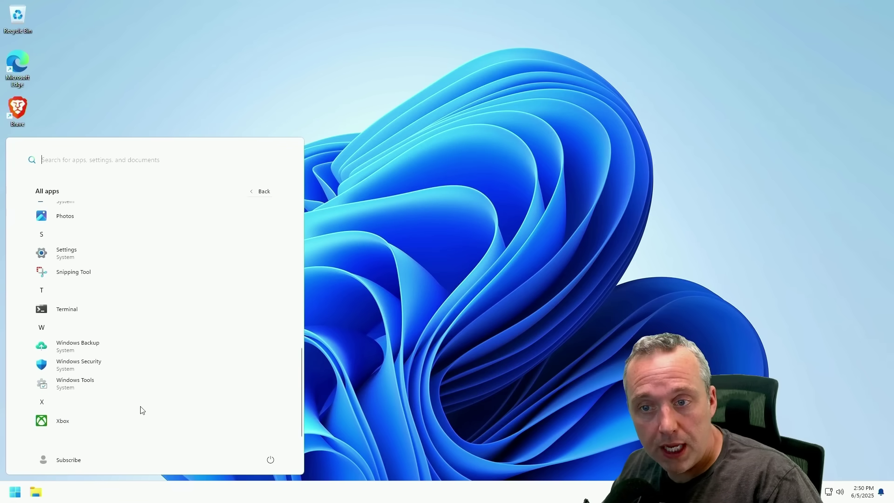
left_click(509, 342)
- Launch Task Manager from the taskbar menu and view the Performance page, showing Xeon CPU usage at 2%
right_click(279, 261)
right_click(346, 491)
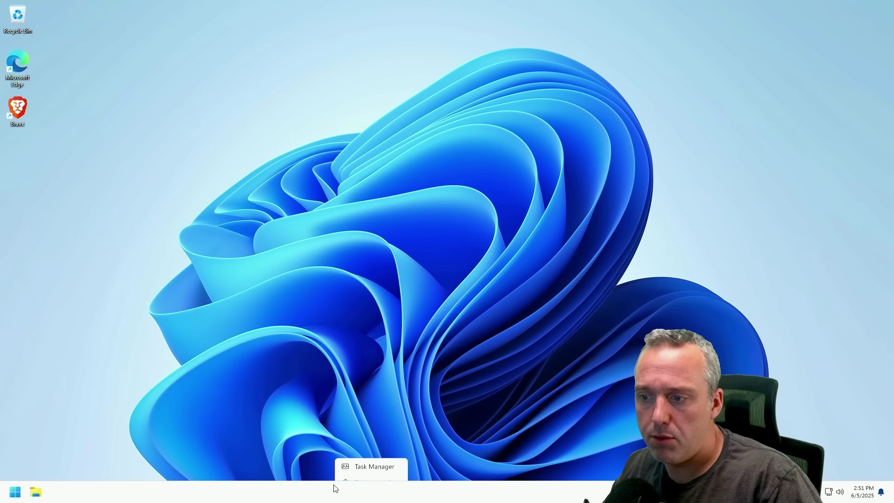
left_click(363, 460)
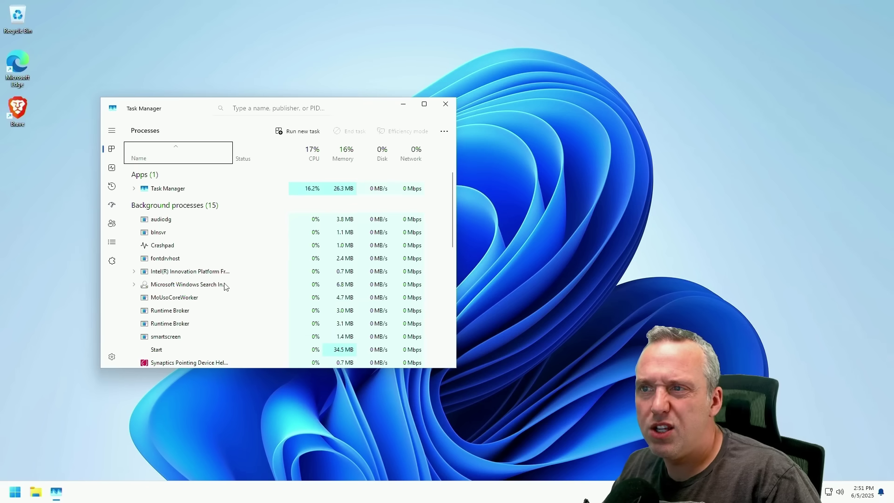
left_click(112, 167)
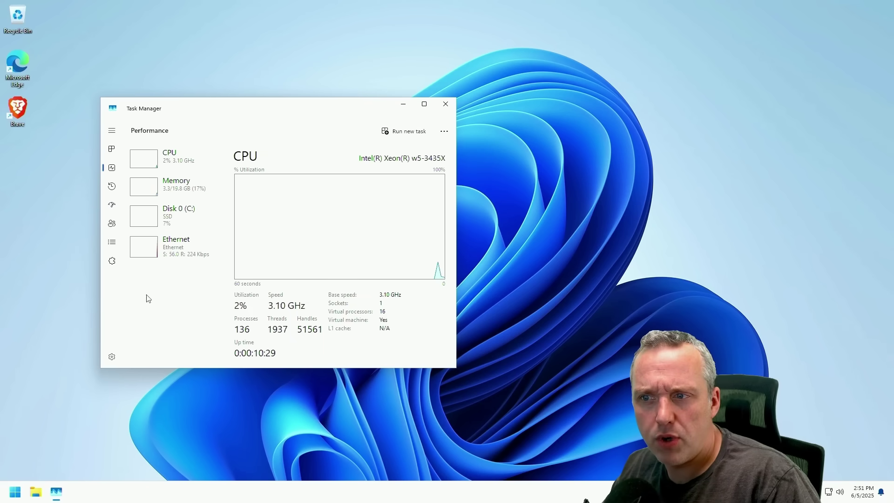